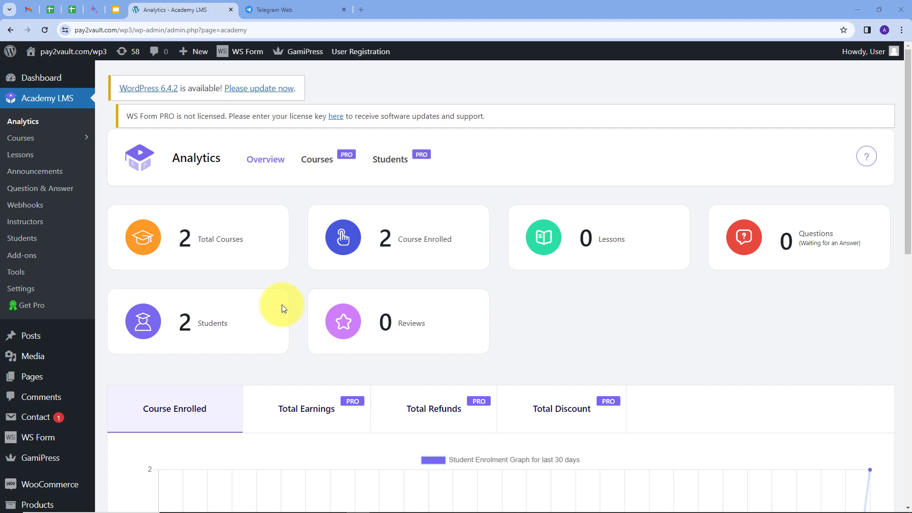
left_click(265, 166)
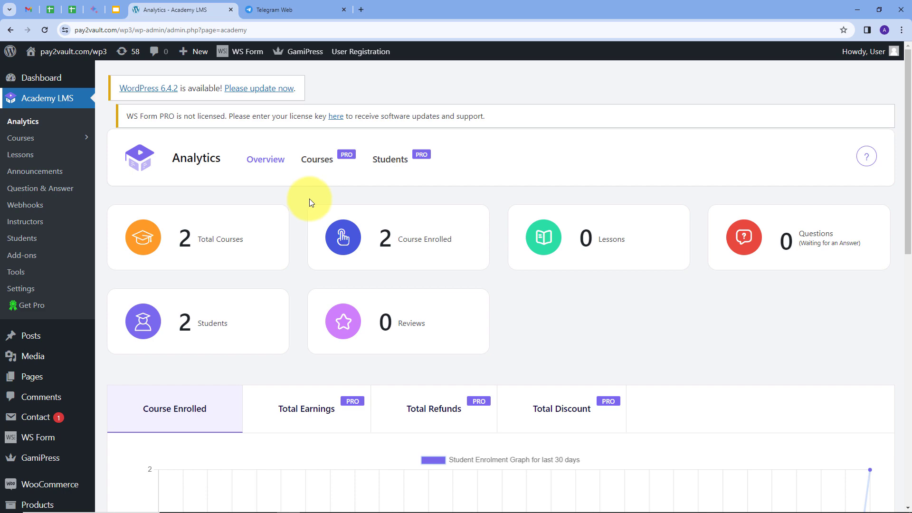
left_click(283, 10)
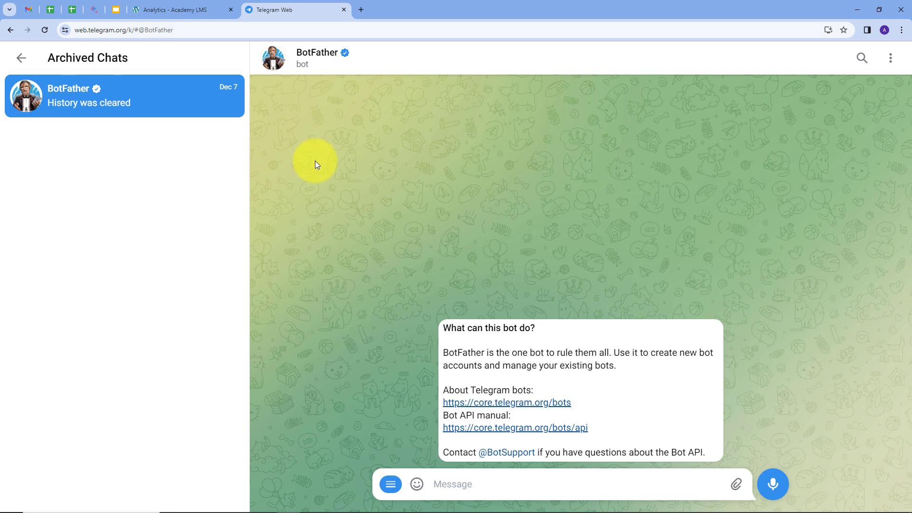
left_click(189, 10)
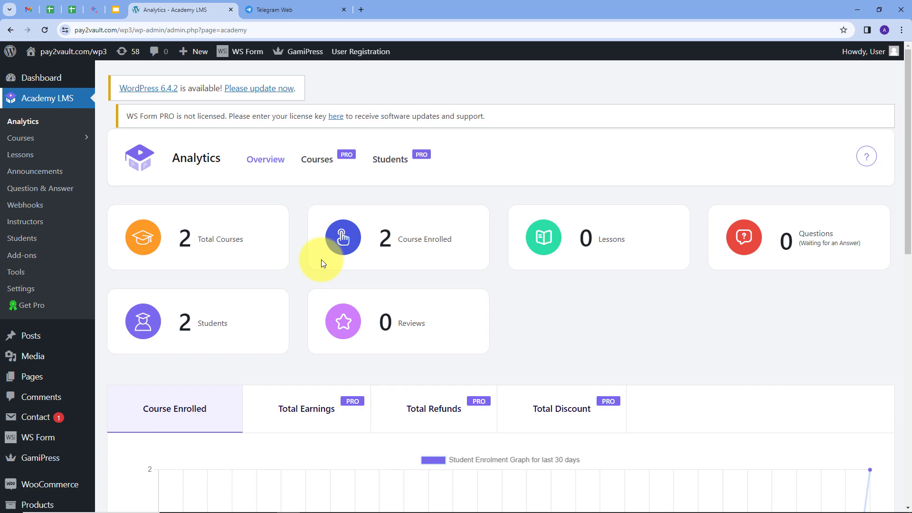
left_click(278, 10)
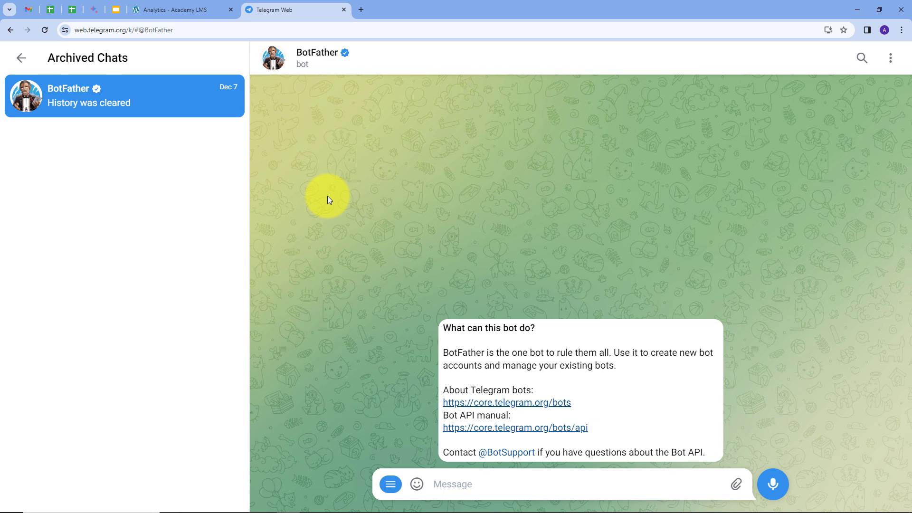
left_click(176, 8)
left_click(281, 13)
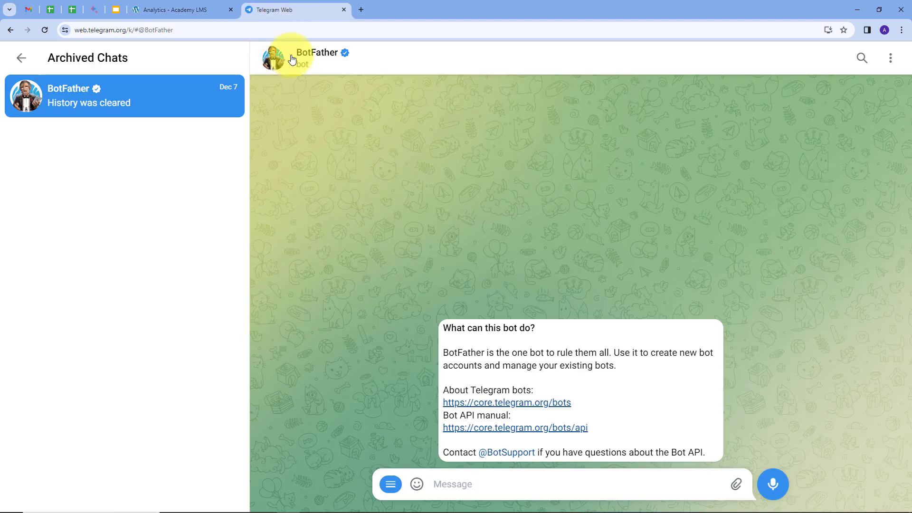
Open pabbly.com in a new browser tab, sign in, and access Pabbly Connect
left_click(362, 10)
type("pabbly.com")
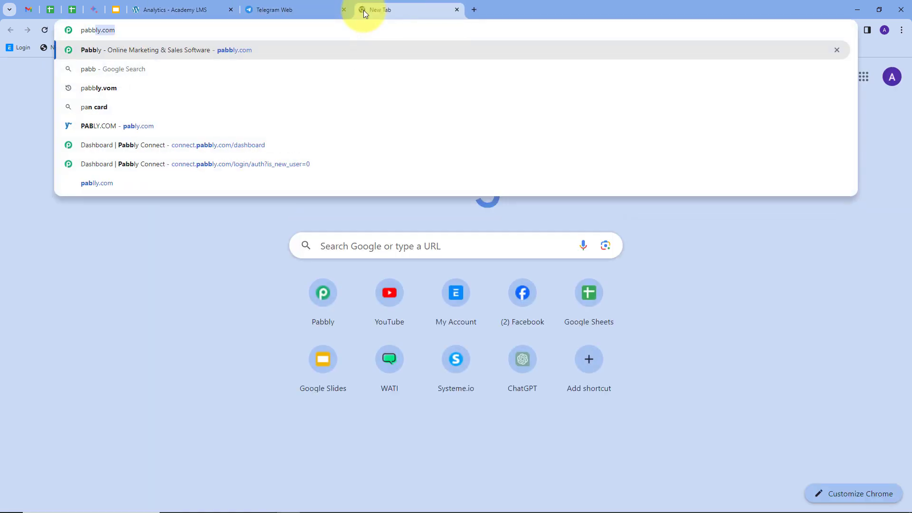
key("Return")
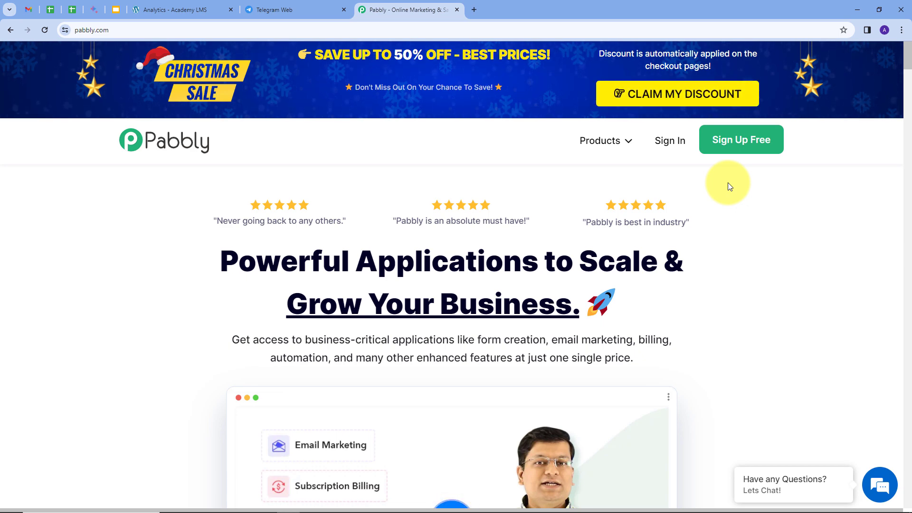
left_click(671, 145)
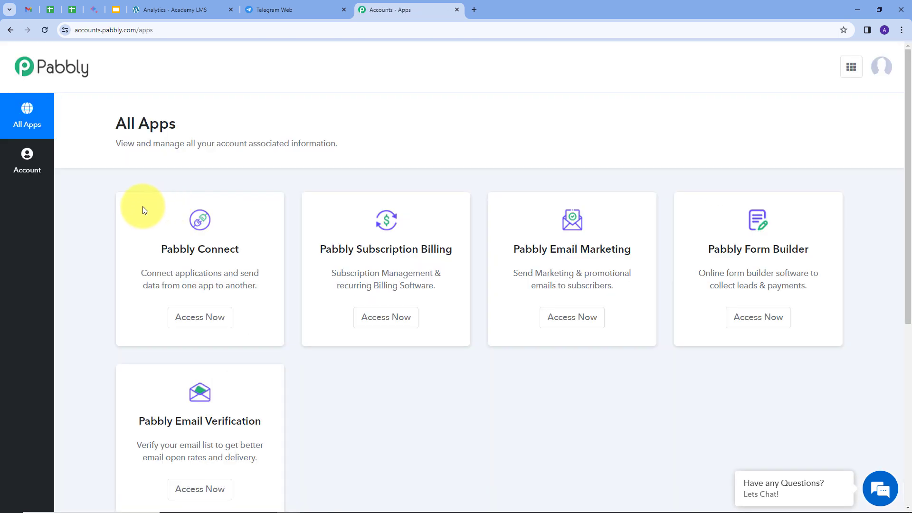
scroll(143, 206, "down", 1)
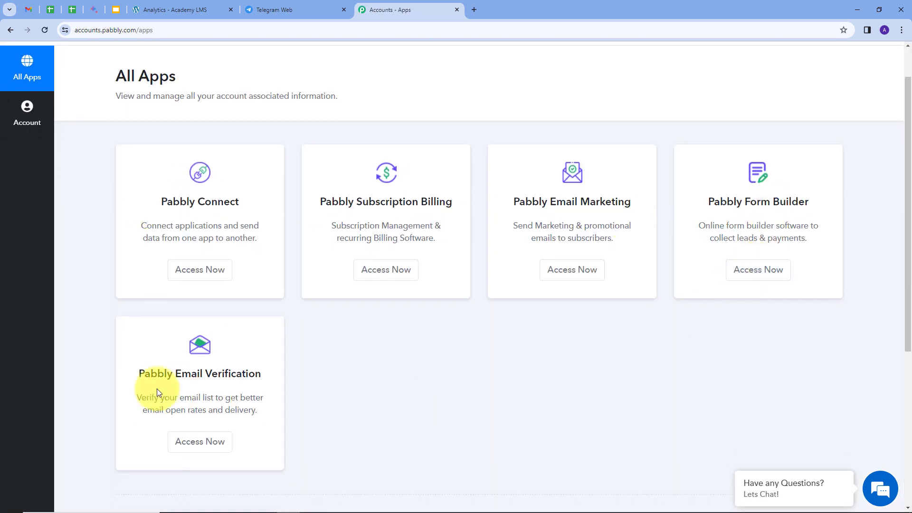
left_click(206, 279)
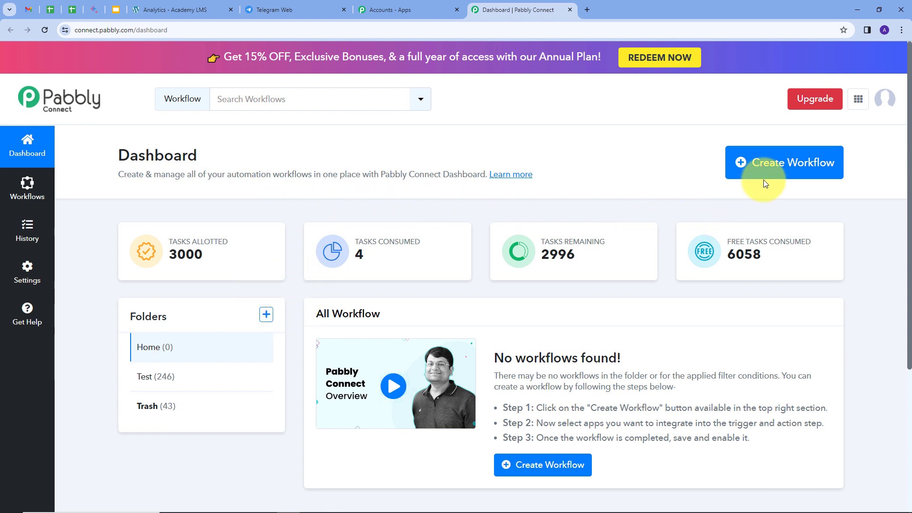
Create a workflow in the Home folder with the copied name starting "Automatically Send Telegram Message for Published Academy L"
left_click(769, 169)
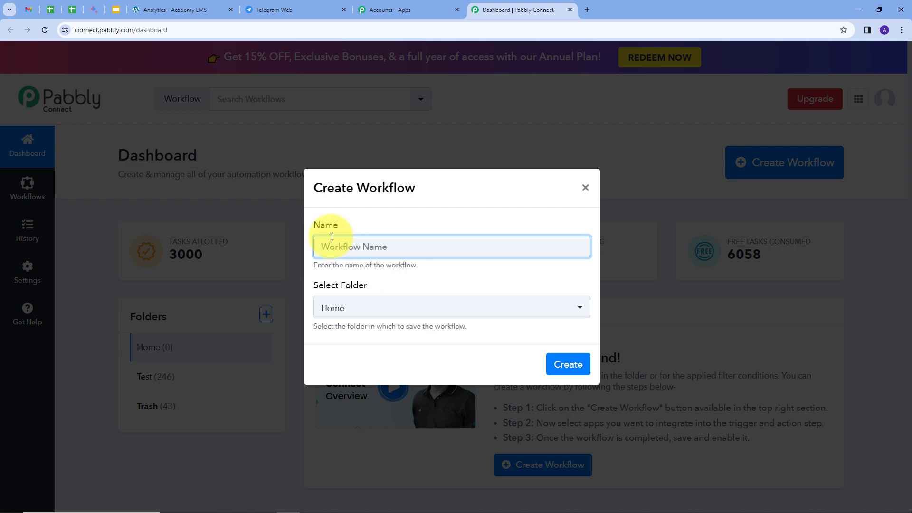
key("ctrl+v")
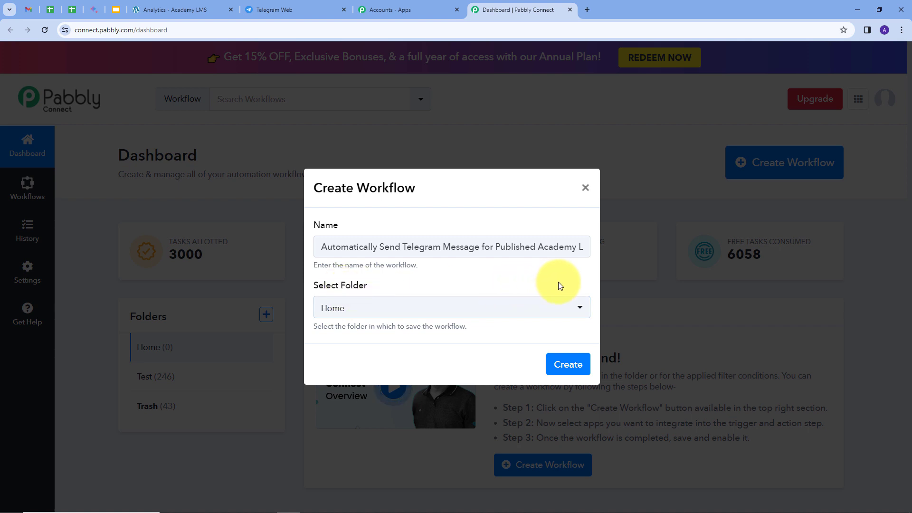
left_click(572, 307)
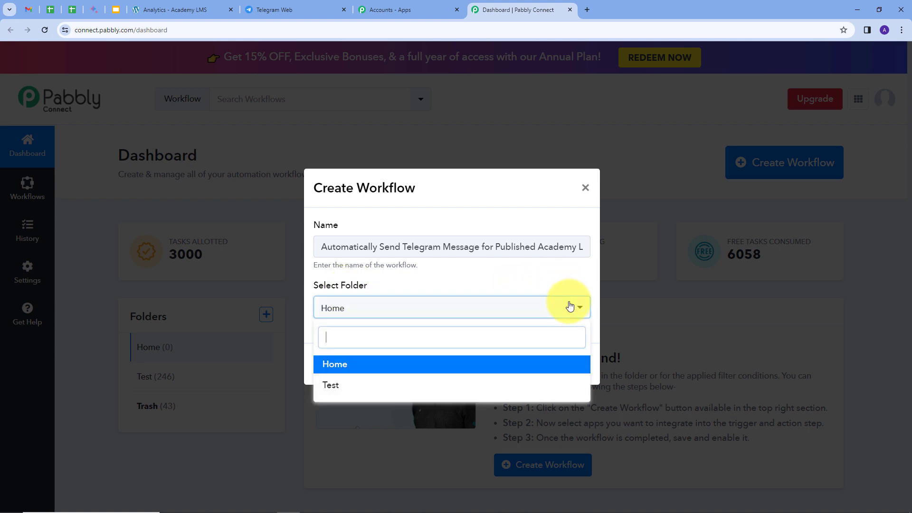
left_click(342, 369)
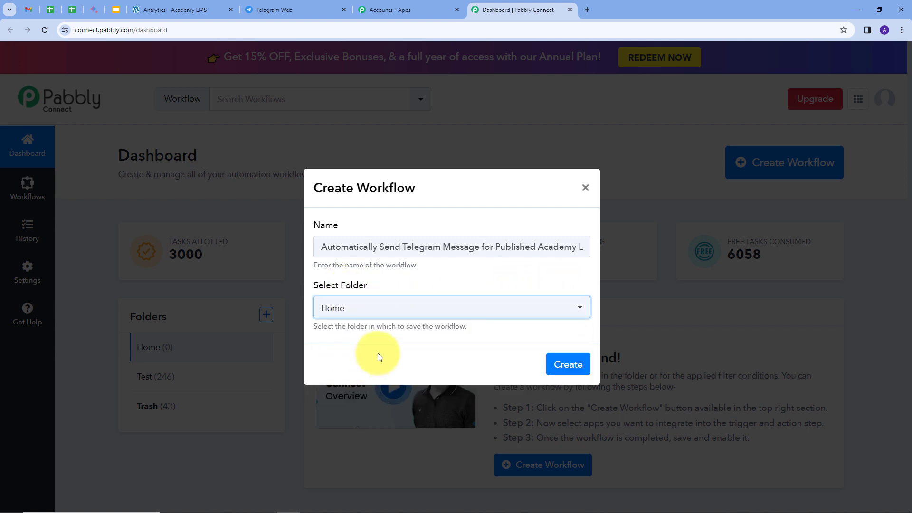
left_click(554, 366)
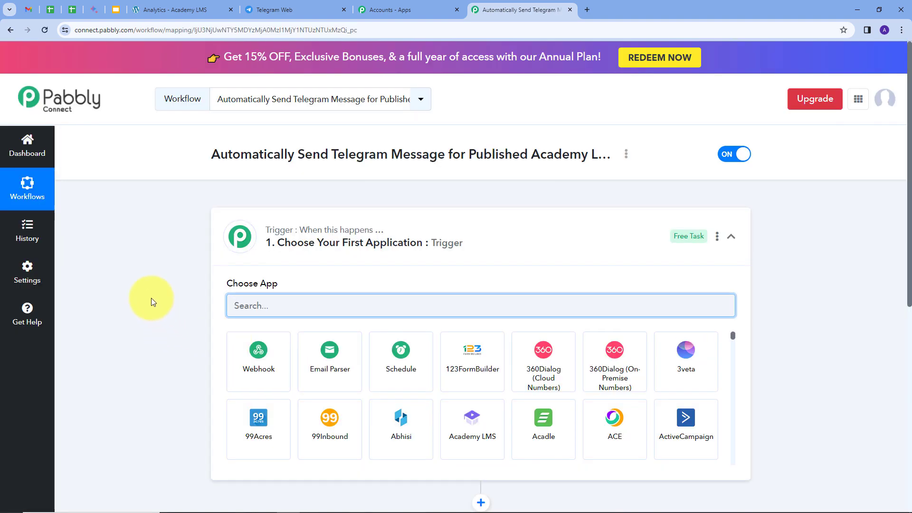
Set the workflow's trigger application to Academy LMS with the Course Publish event
scroll(181, 280, "down", 3)
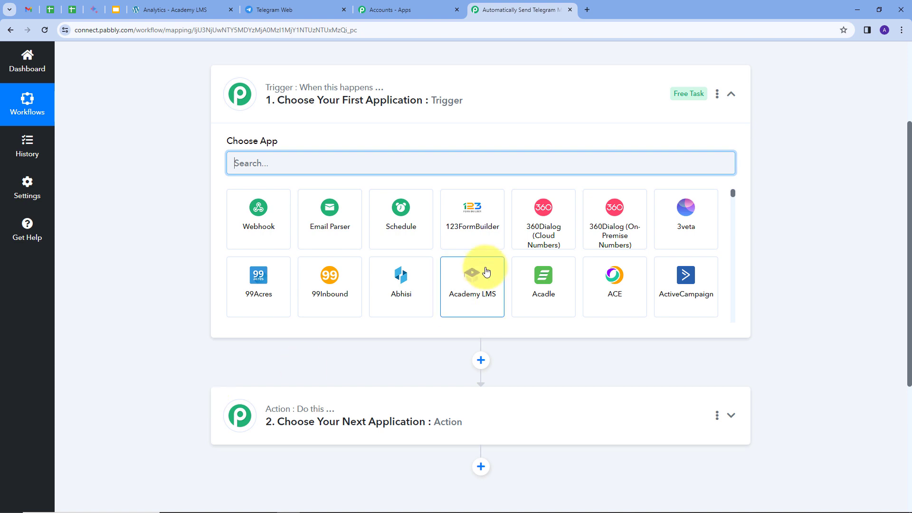
mouse_move(305, 92)
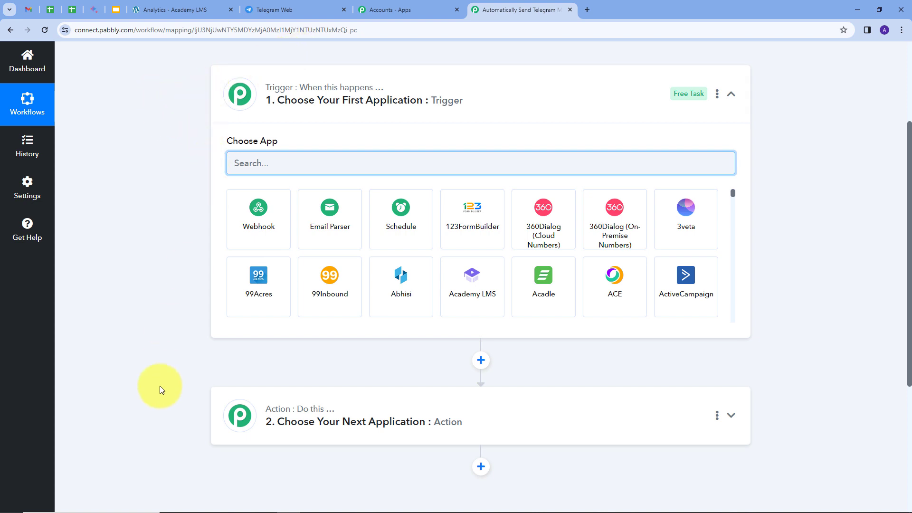
mouse_move(277, 93)
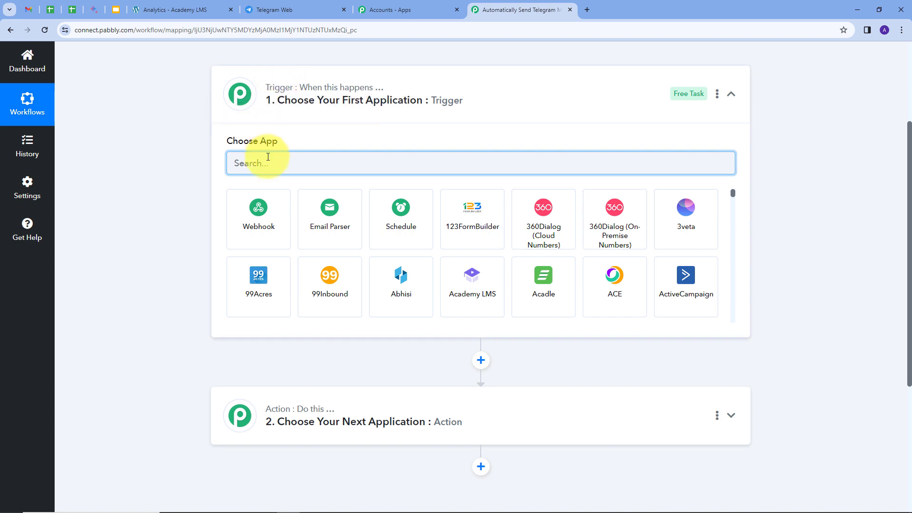
type("acad")
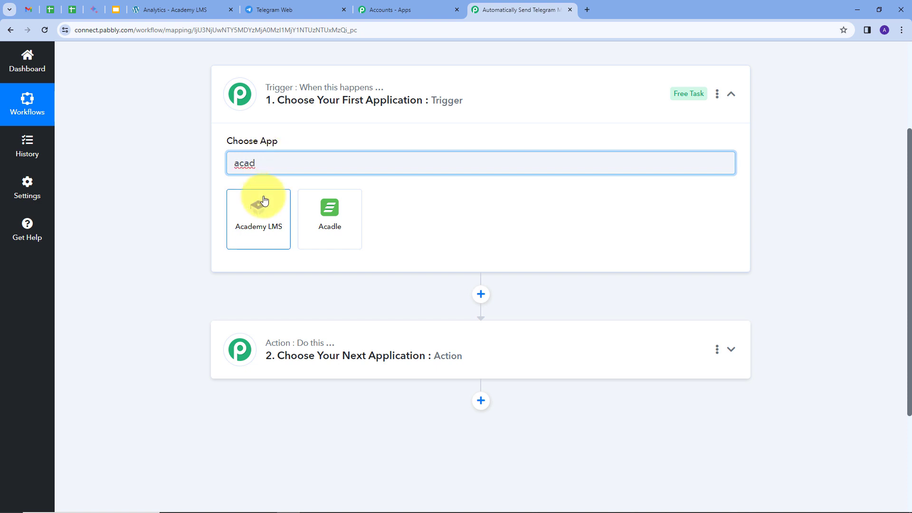
left_click(263, 203)
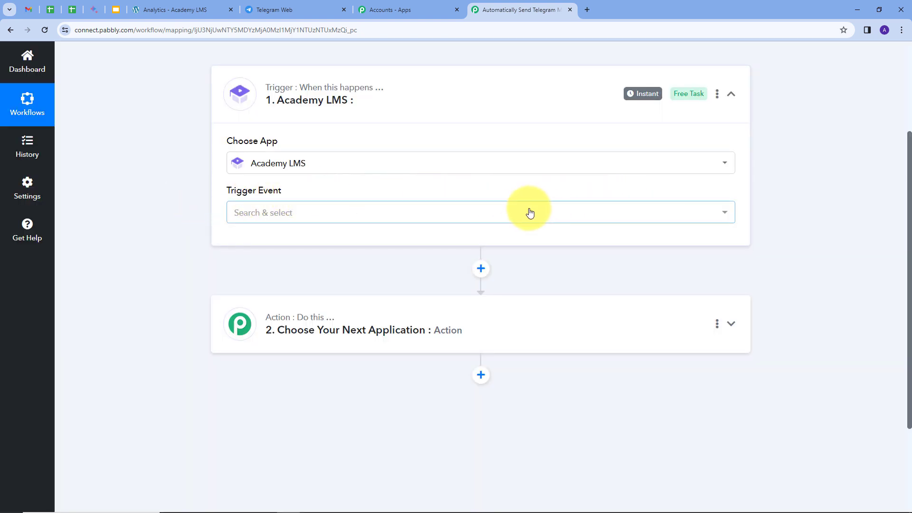
left_click(513, 212)
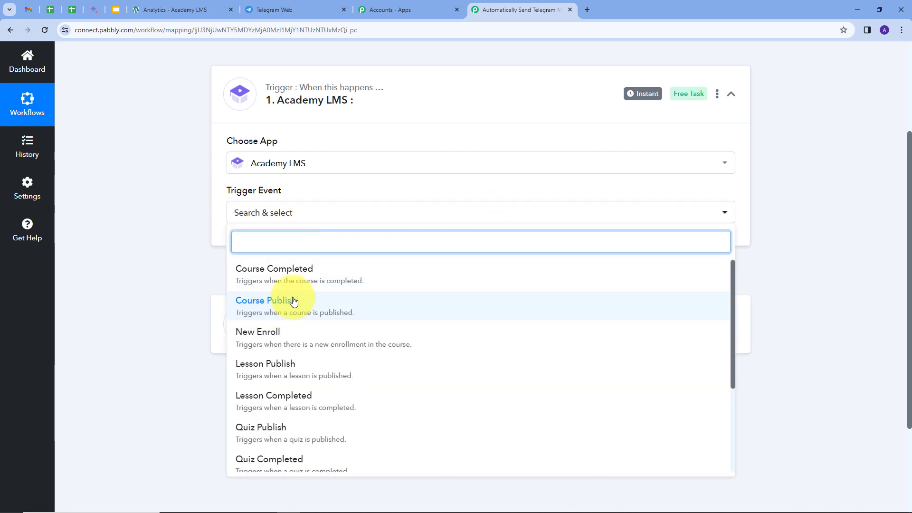
left_click(264, 311)
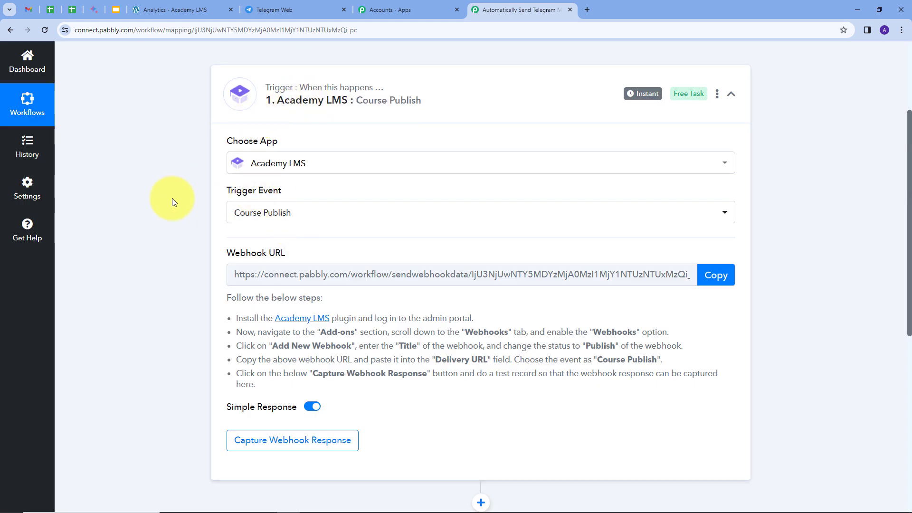
Read the trigger's webhook setup instructions and copy its webhook URL
mouse_move(228, 256)
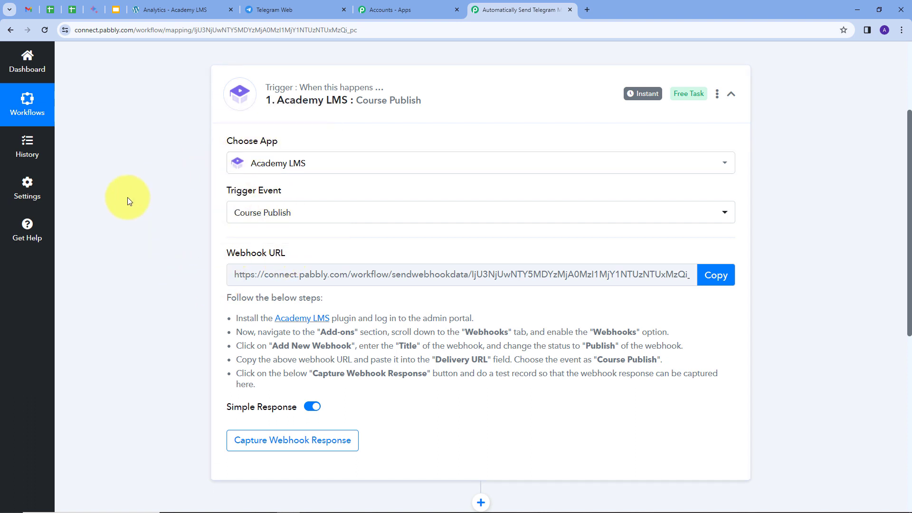
left_click_drag(224, 299, 584, 396)
left_click(583, 393)
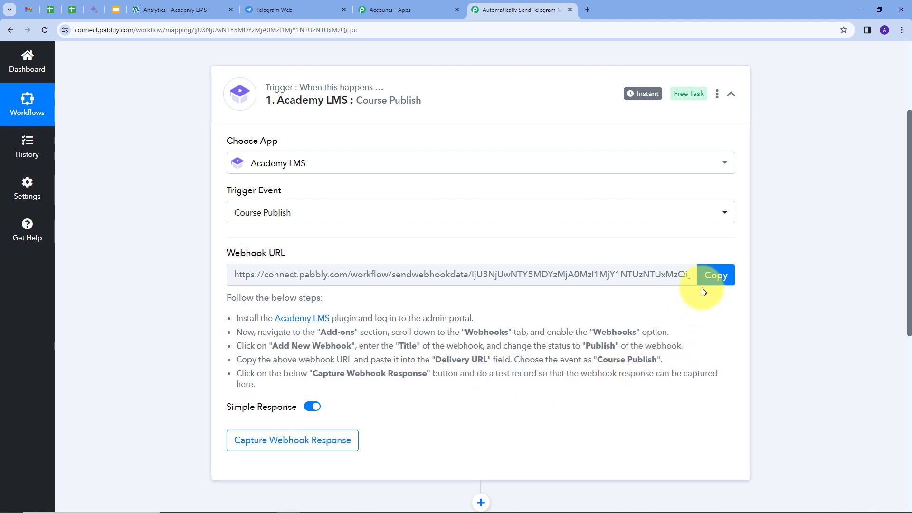
left_click(716, 280)
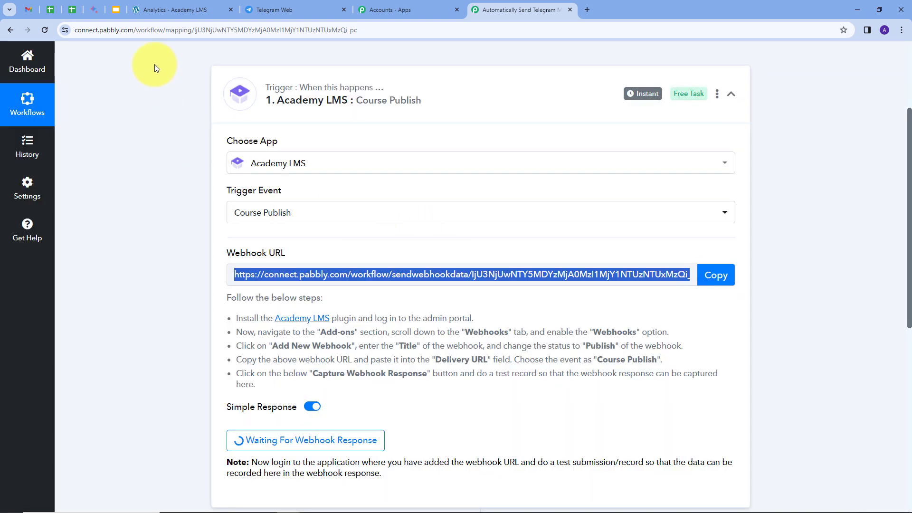
Switch to the WordPress admin, check the Webhooks add-on of Academy LMS and open its Webhooks page
left_click(185, 9)
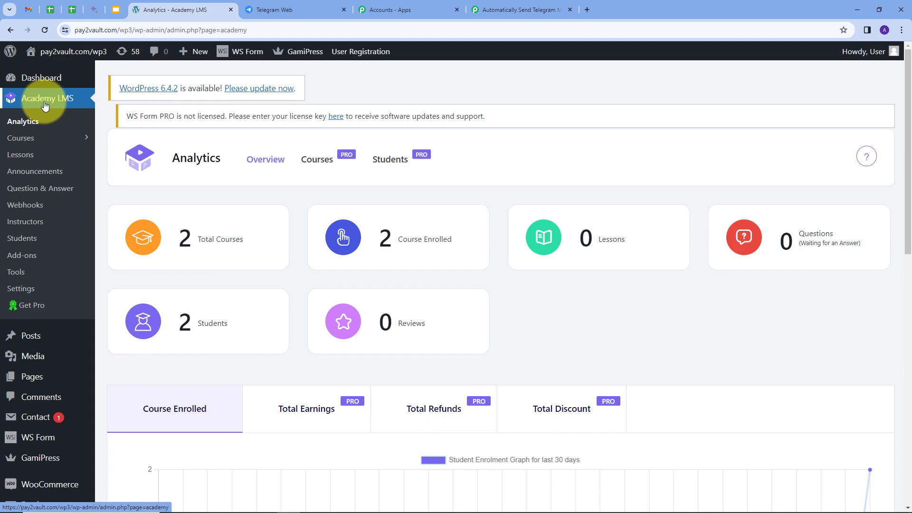
left_click(25, 255)
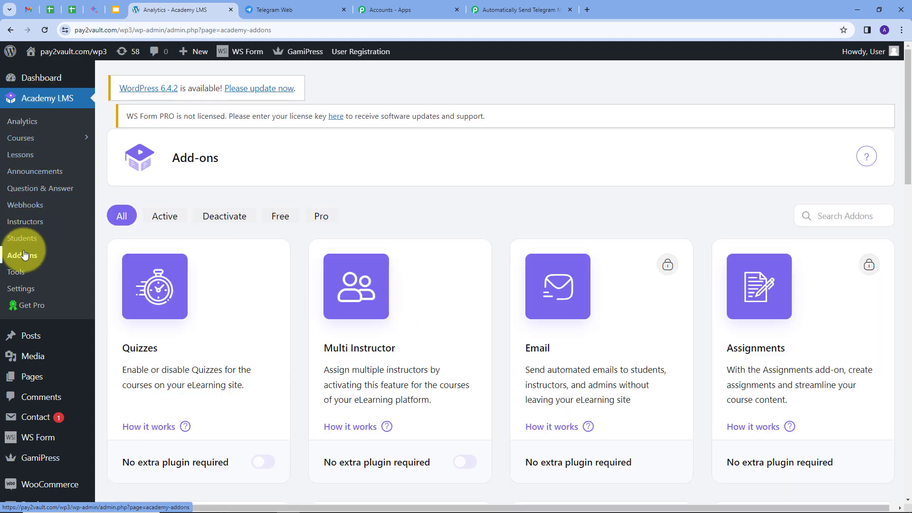
scroll(473, 210, "down", 20)
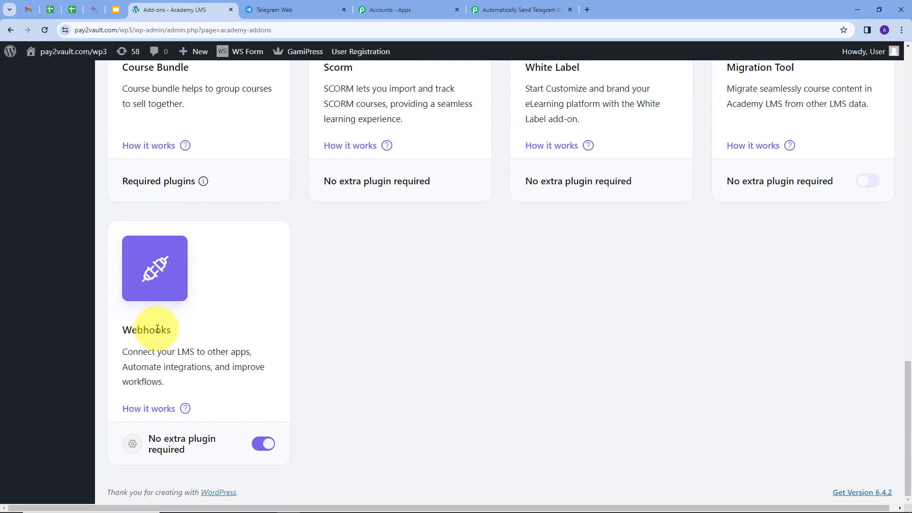
left_click(151, 410)
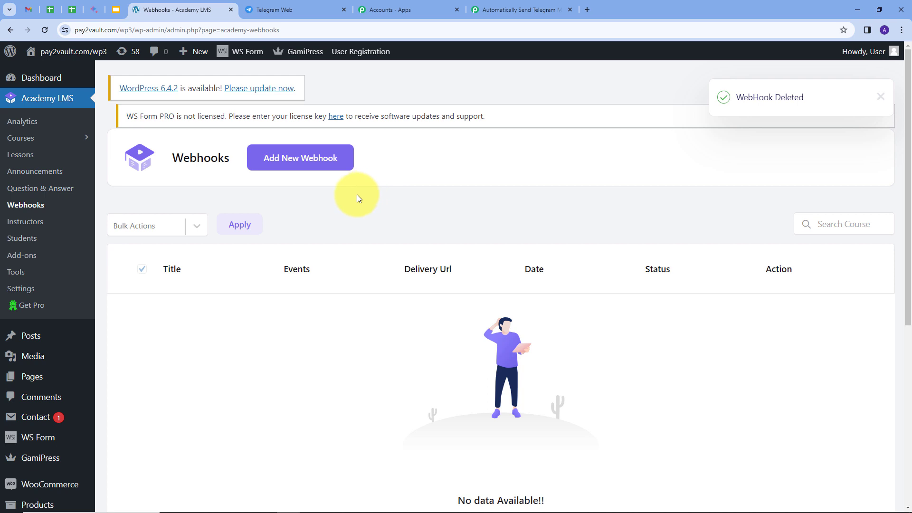
Add an Academy LMS webhook titled Demo with Publish status, the Course Publish event and the copied webhook URL as its delivery URL
left_click(289, 163)
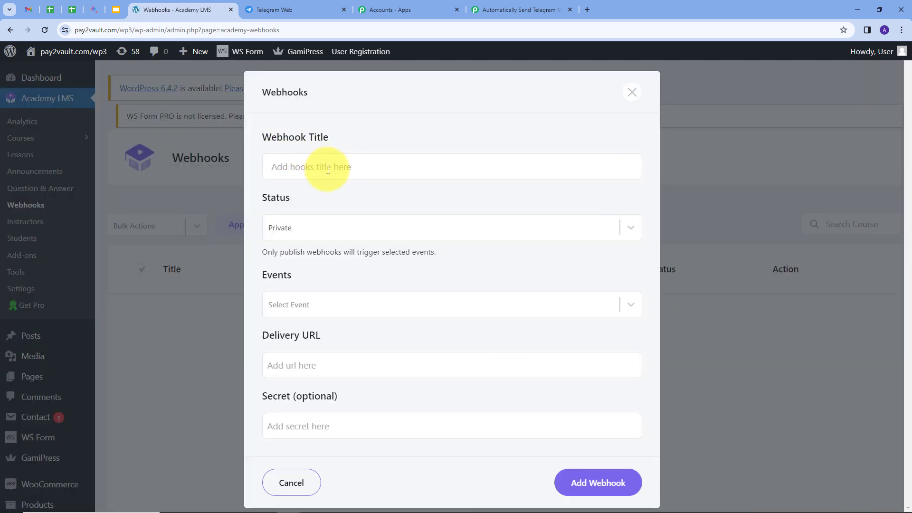
type("Demo")
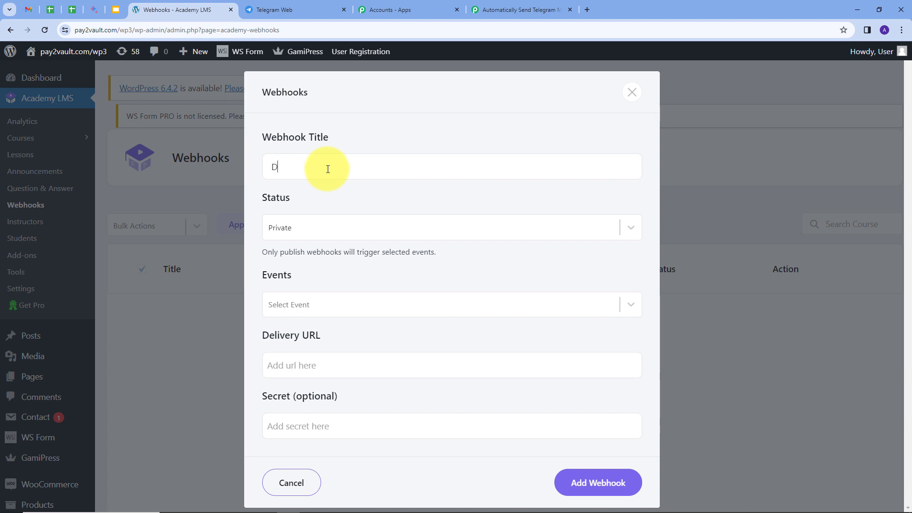
left_click(358, 220)
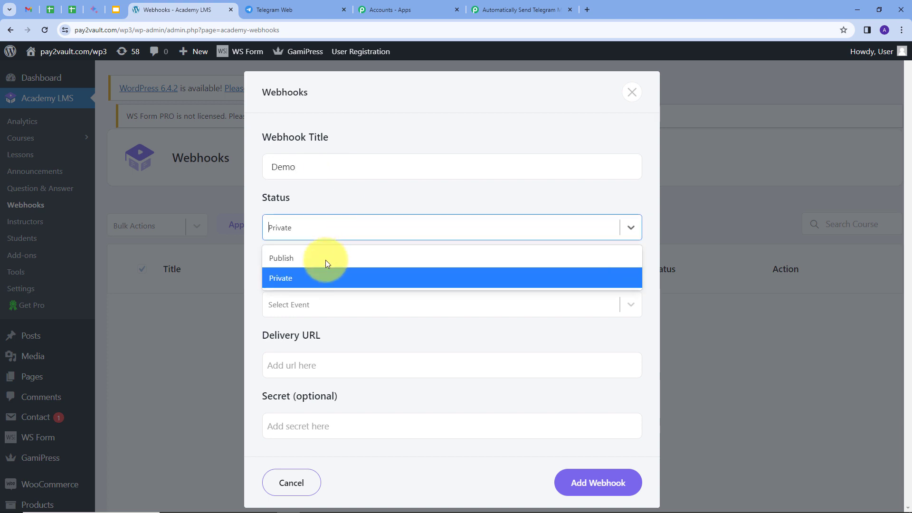
left_click(298, 257)
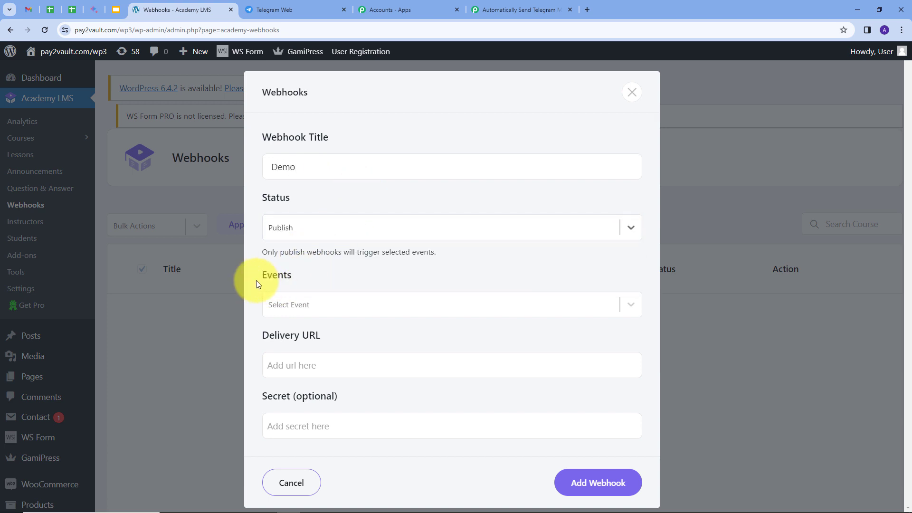
left_click(624, 303)
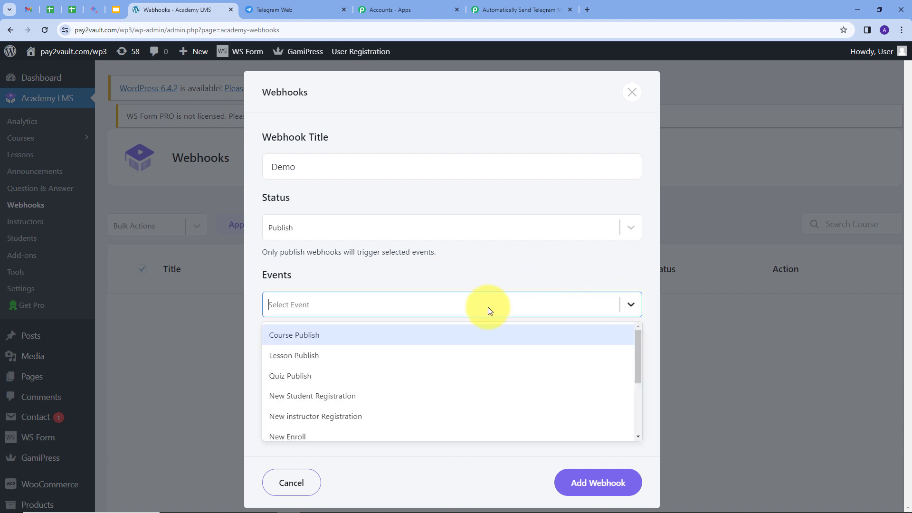
left_click(307, 335)
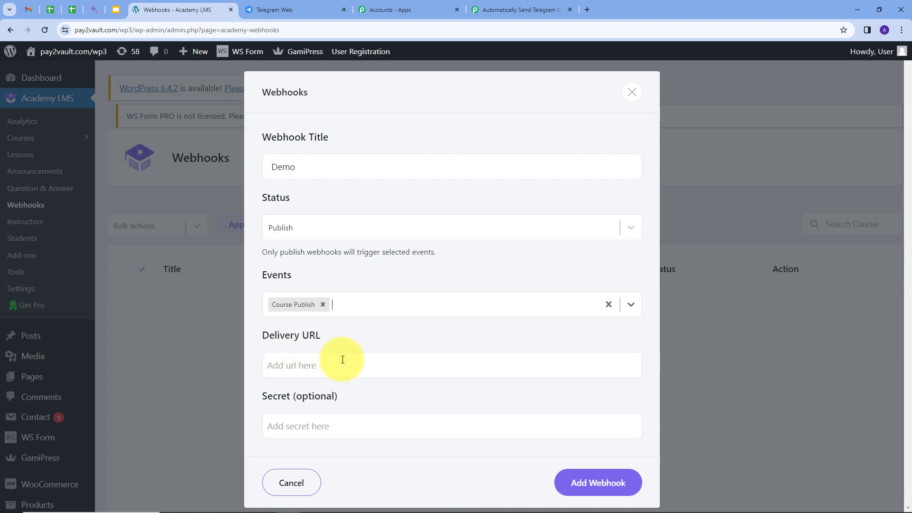
left_click(303, 364)
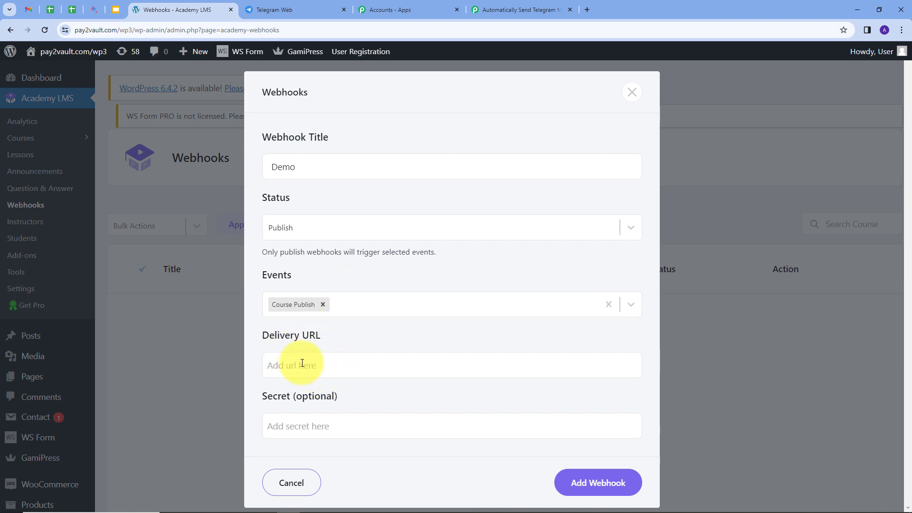
key("ctrl+v")
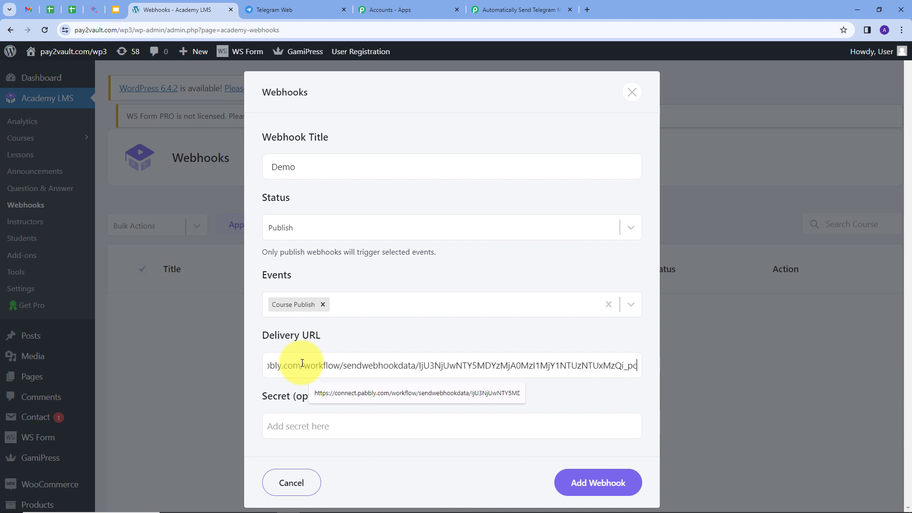
left_click(596, 483)
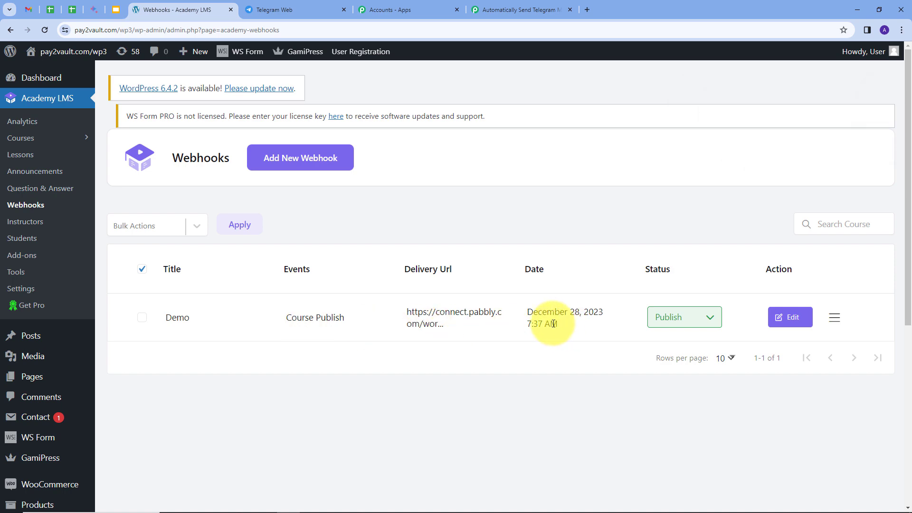
Check the webhook capture in Pabbly Connect, and start a new Academy LMS course titled "PHP Course" in WordPress
left_click(500, 14)
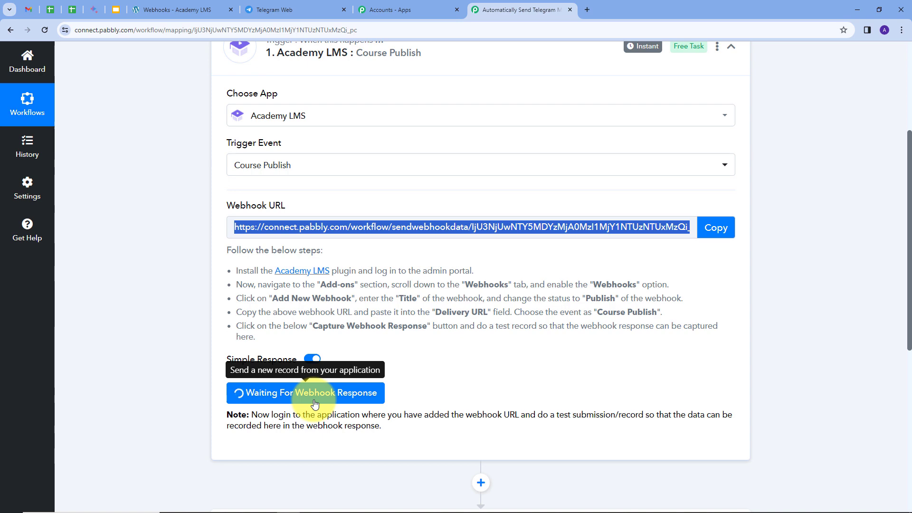
left_click(175, 10)
left_click(23, 143)
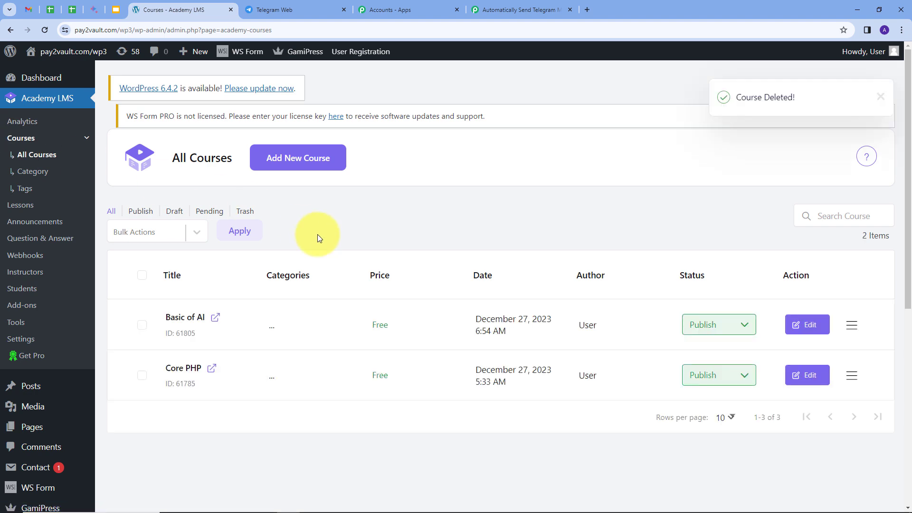
left_click(299, 162)
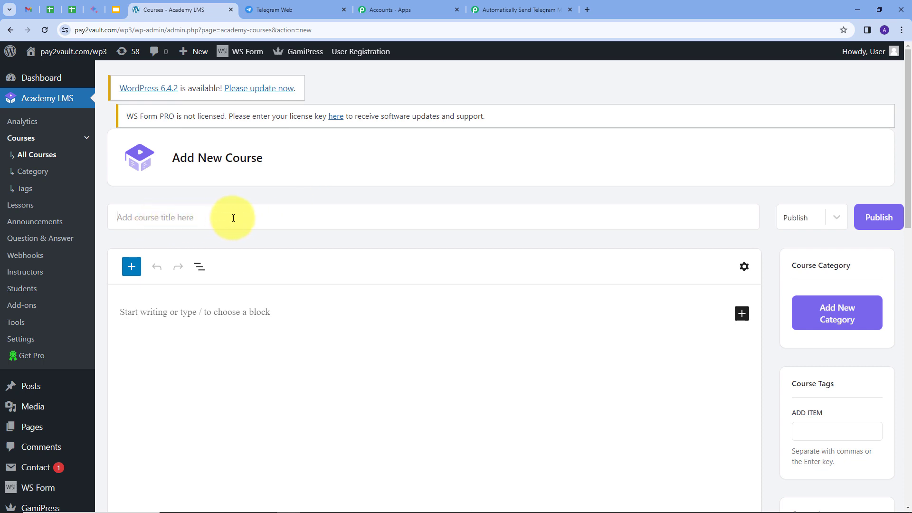
type("PHP Course")
Set the course's maximum students to 10, its difficulty level to Beginner and its language to English
scroll(234, 218, "down", 3)
scroll(369, 284, "up", 2)
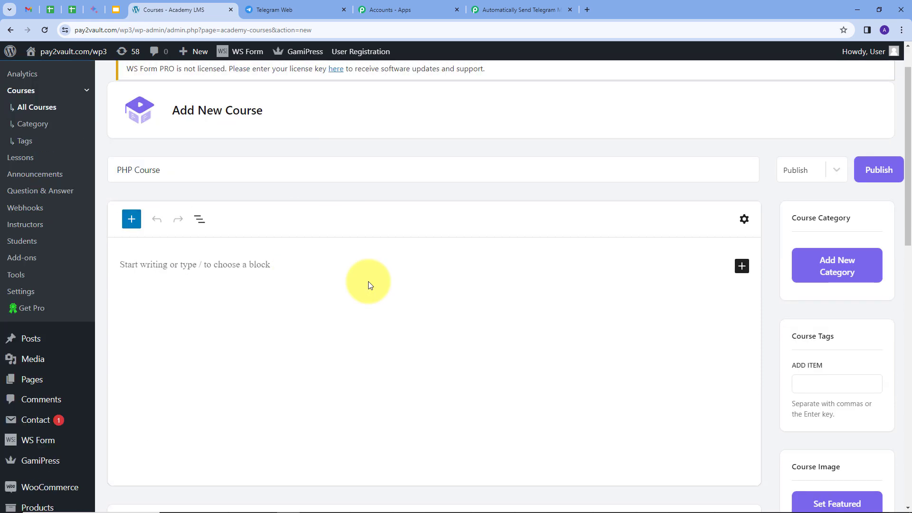
scroll(358, 295, "down", 6)
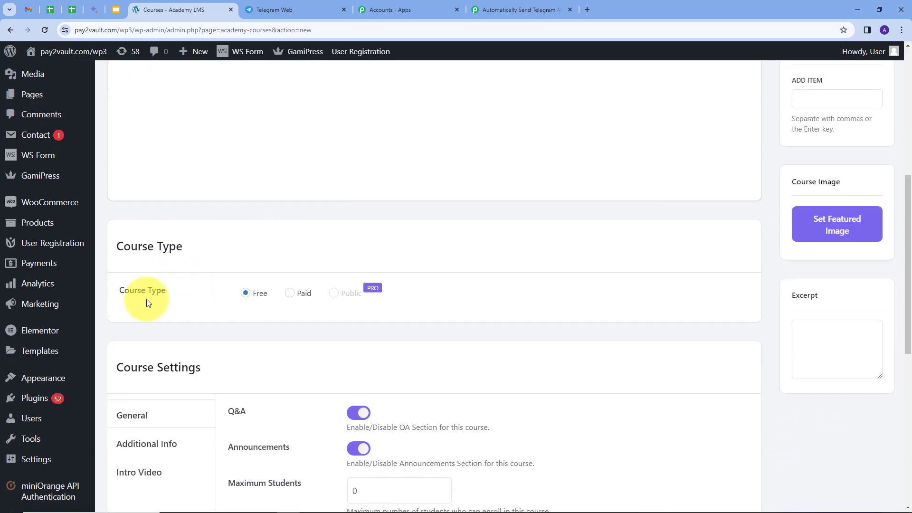
scroll(293, 281, "down", 3)
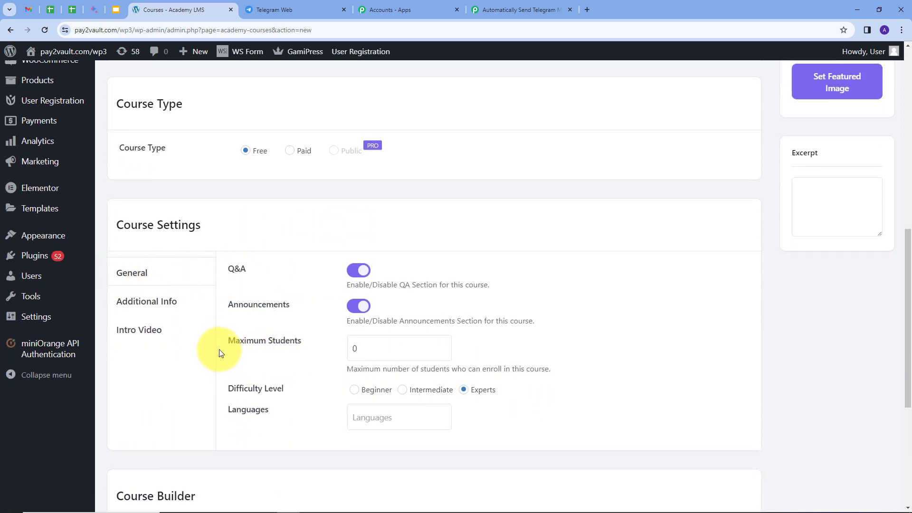
type("8")
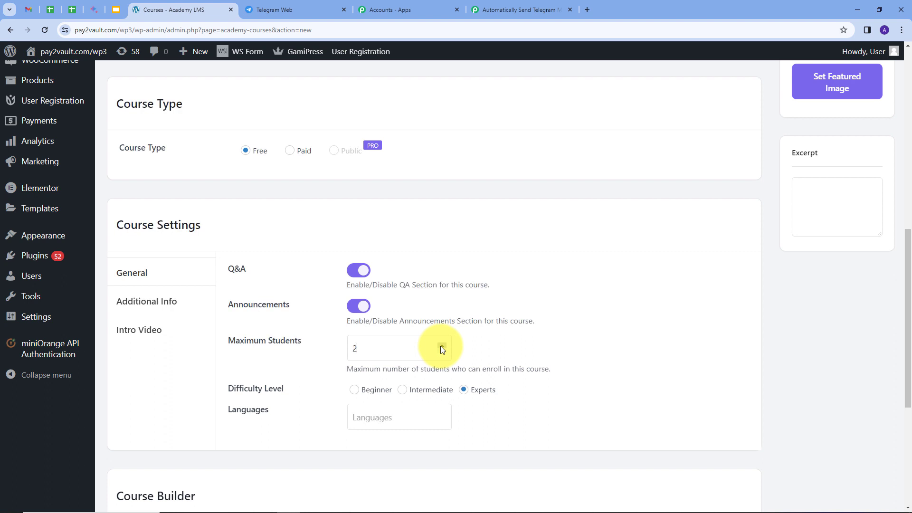
left_click(441, 347)
left_click(441, 346)
left_click(355, 390)
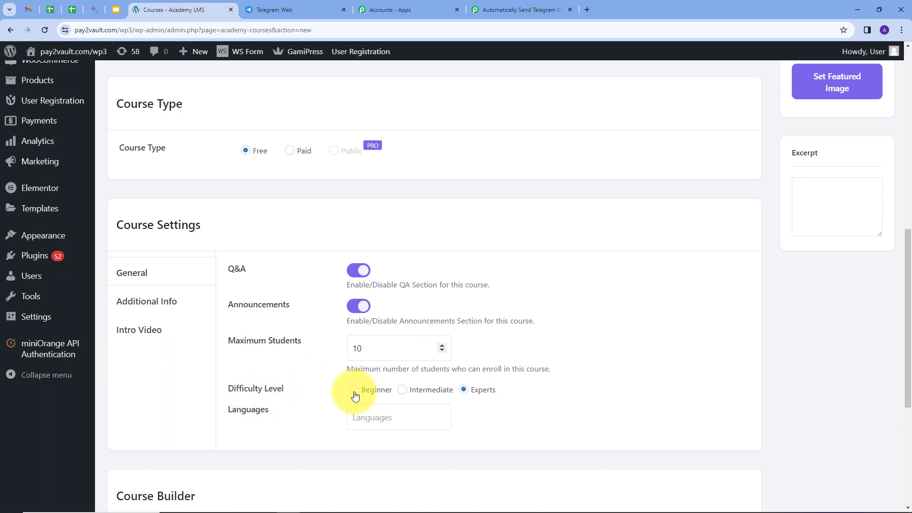
left_click(387, 415)
left_click(397, 444)
Add a curriculum named "Chapter 1" with the summary "Chapter 1: Introduction" in the Course Builder
scroll(475, 399, "down", 4)
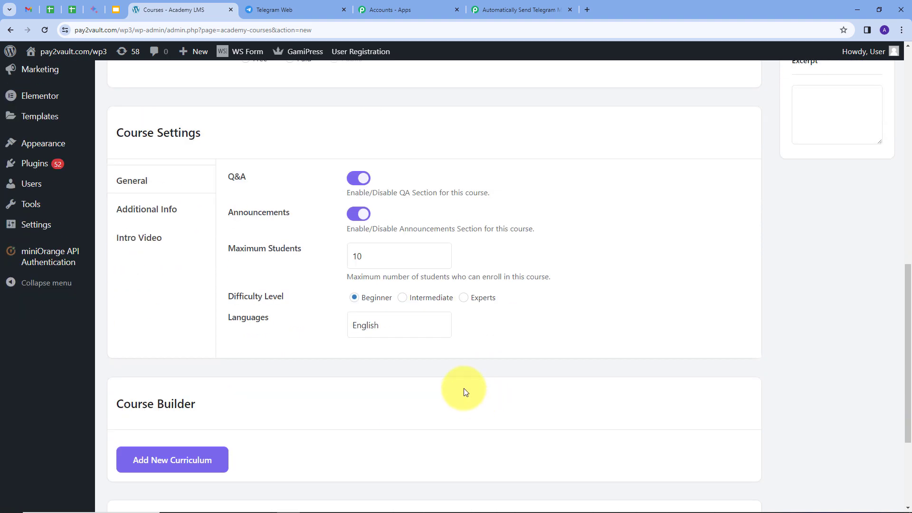
scroll(424, 379, "down", 1)
left_click(180, 313)
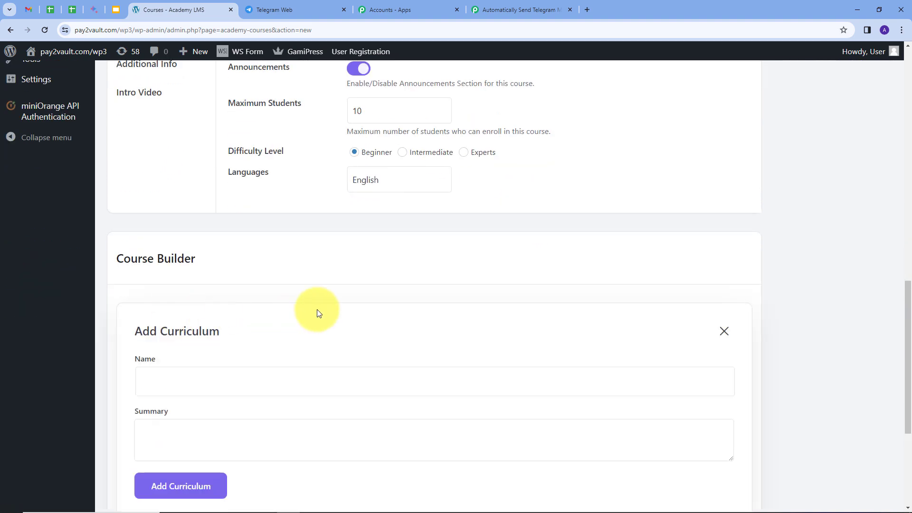
type("C")
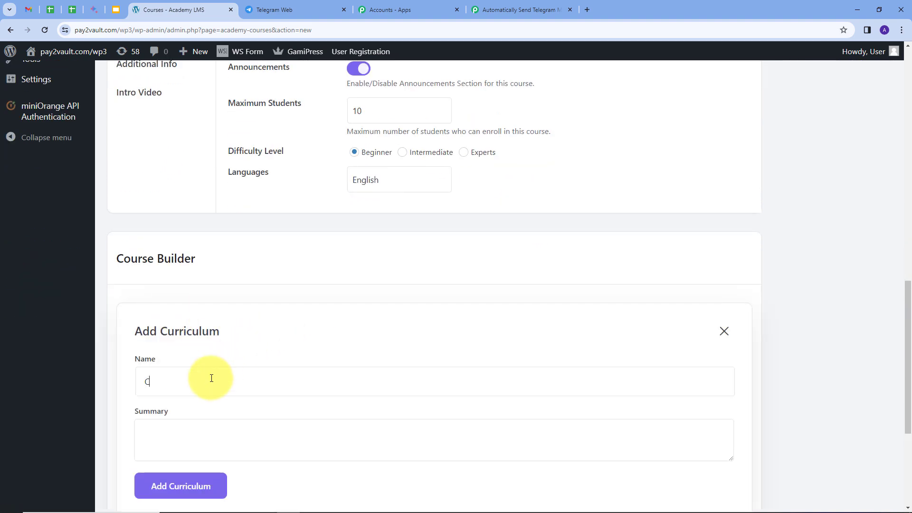
type("hapter 1")
left_click(163, 430)
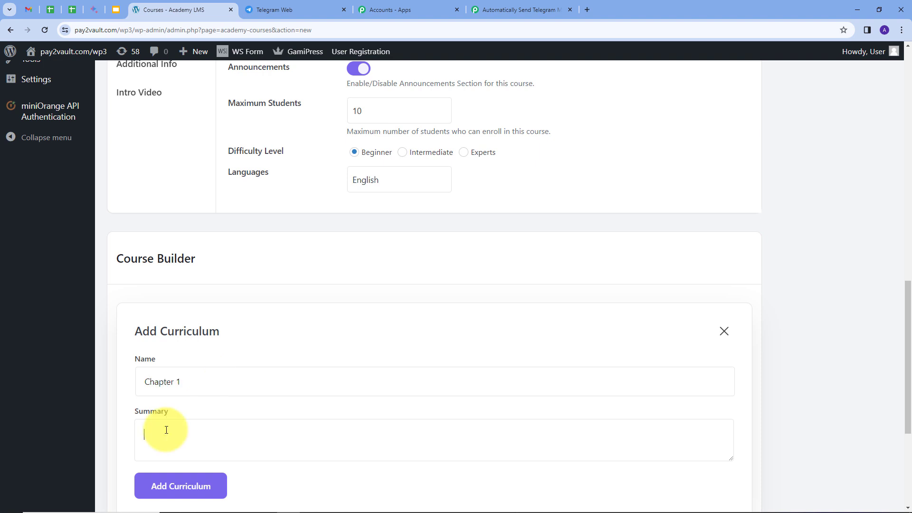
type("Chapter 1: Introduction")
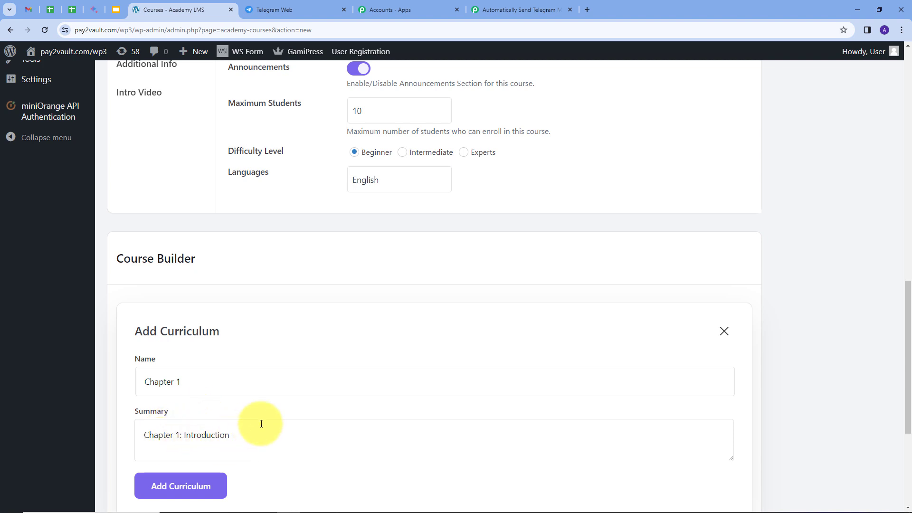
scroll(281, 399, "down", 1)
scroll(143, 277, "down", 2)
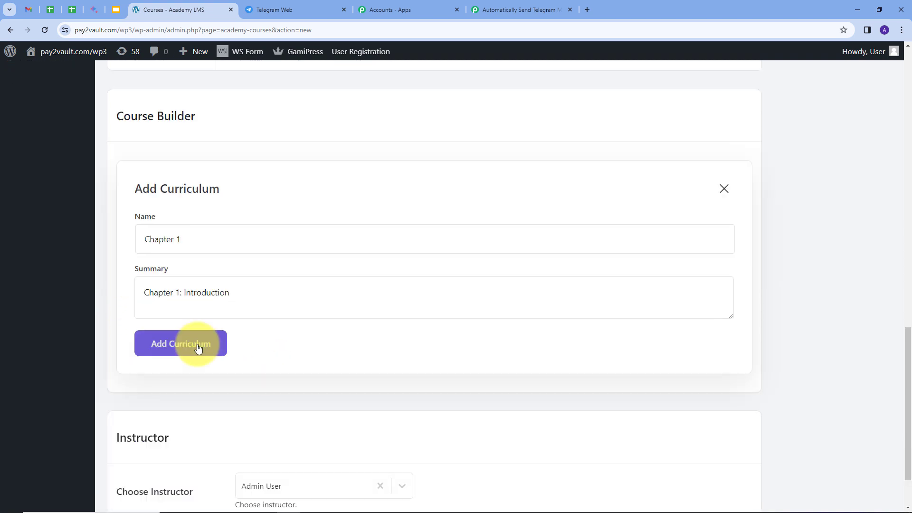
left_click(198, 343)
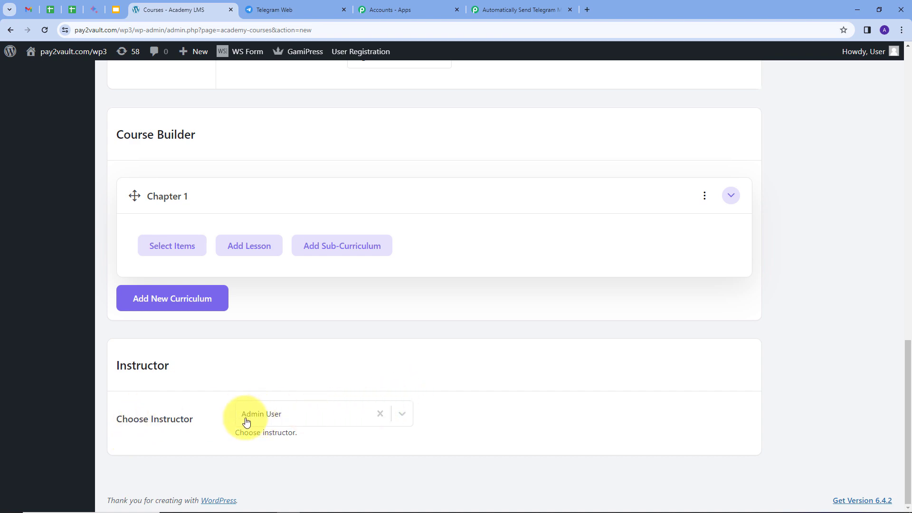
Publish the PHP Course and return to the list of all courses
scroll(523, 336, "up", 15)
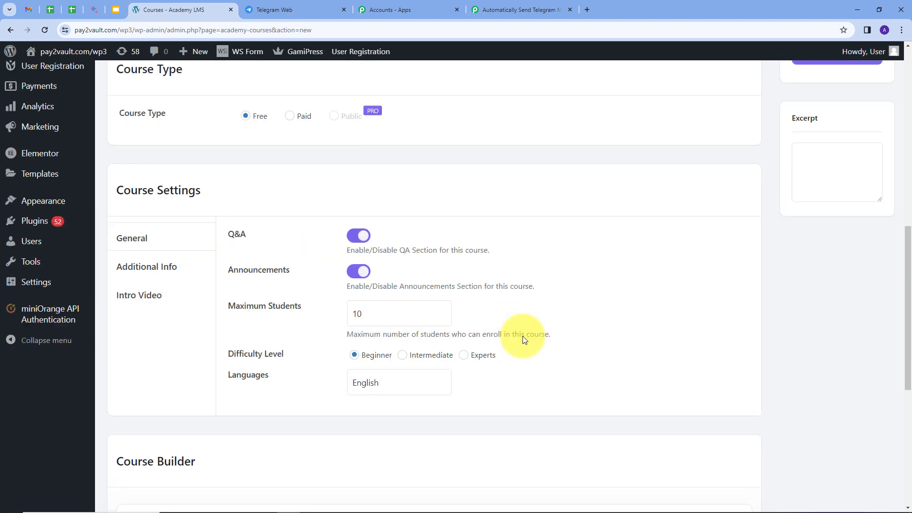
left_click(874, 225)
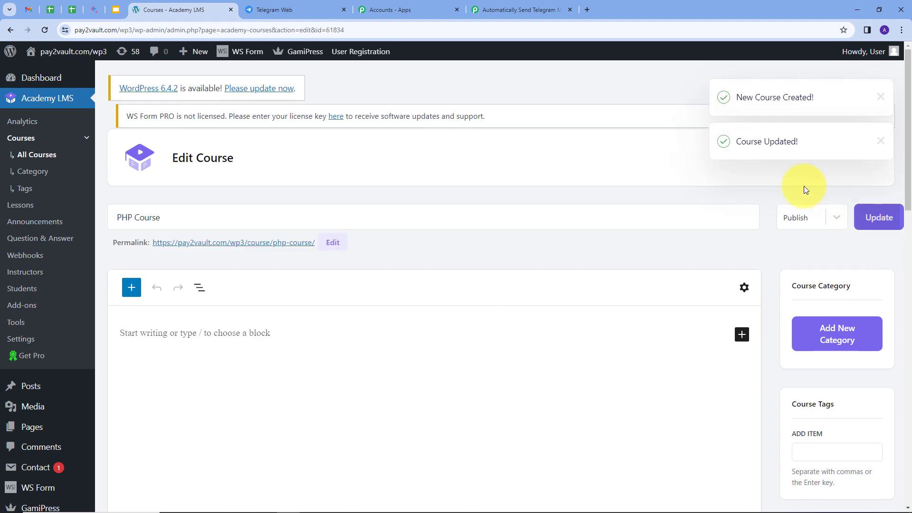
left_click(10, 30)
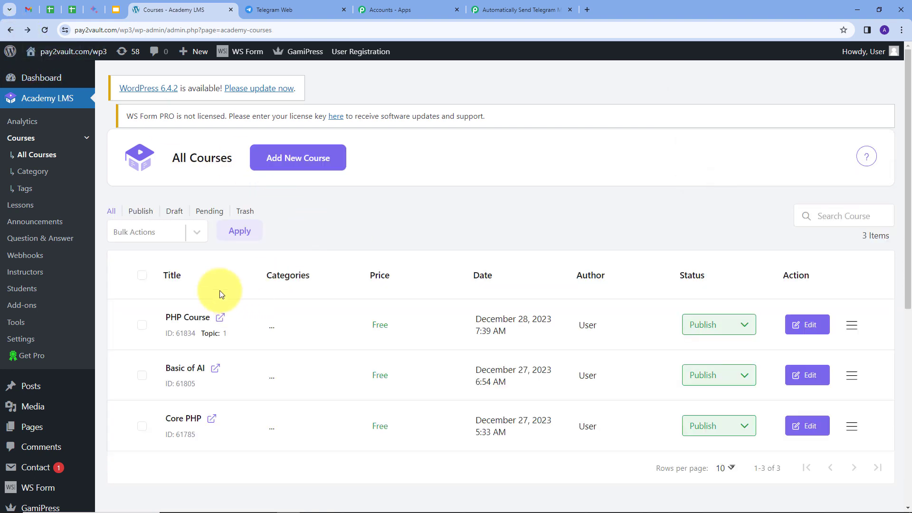
scroll(219, 290, "down", 1)
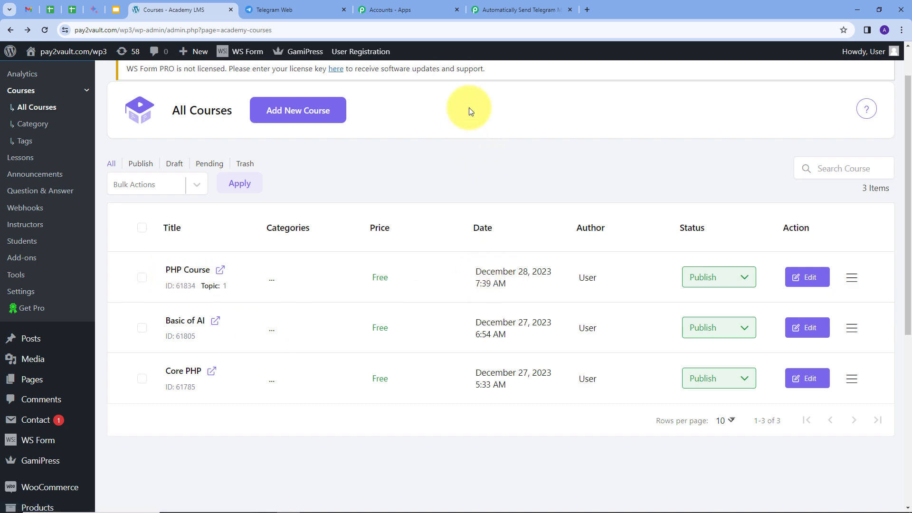
Switch to the Pabbly Connect workflow and examine the captured webhook response, including the course's status, name and difficulty
left_click(512, 11)
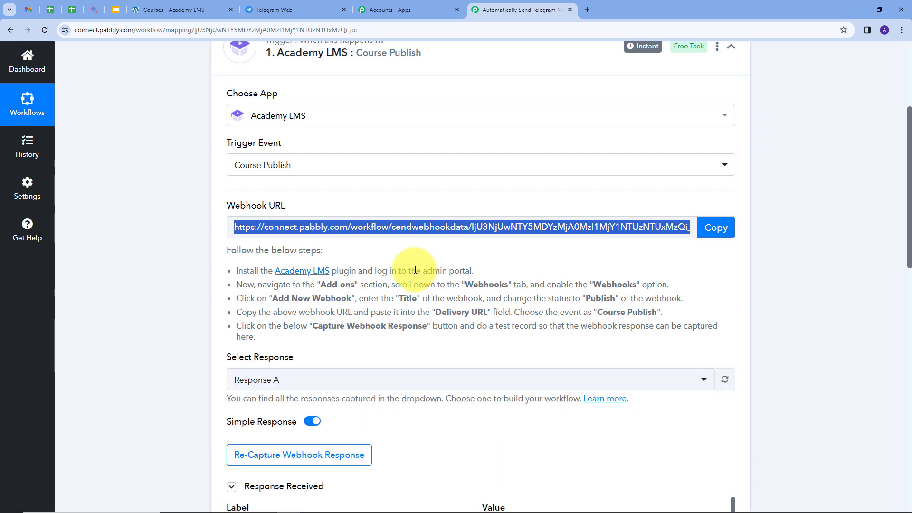
scroll(515, 258, "down", 2)
scroll(636, 278, "down", 2)
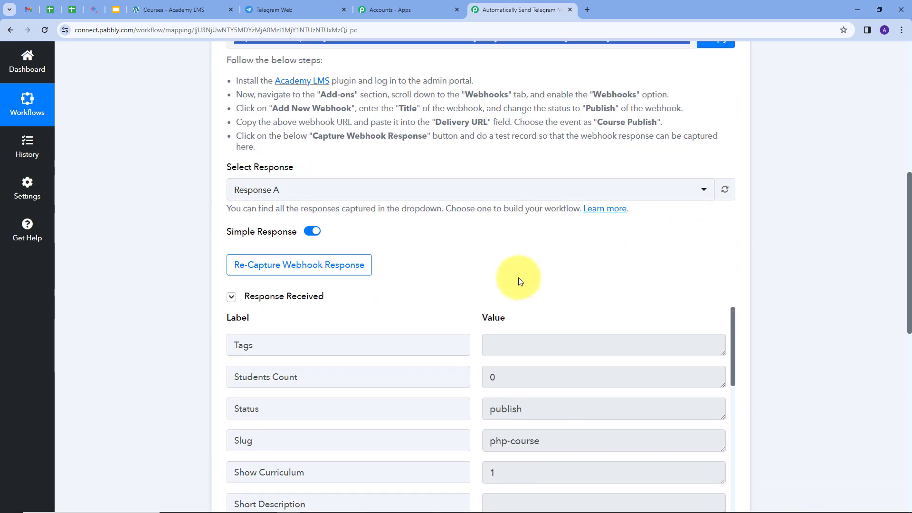
scroll(794, 279, "down", 1)
scroll(795, 278, "down", 2)
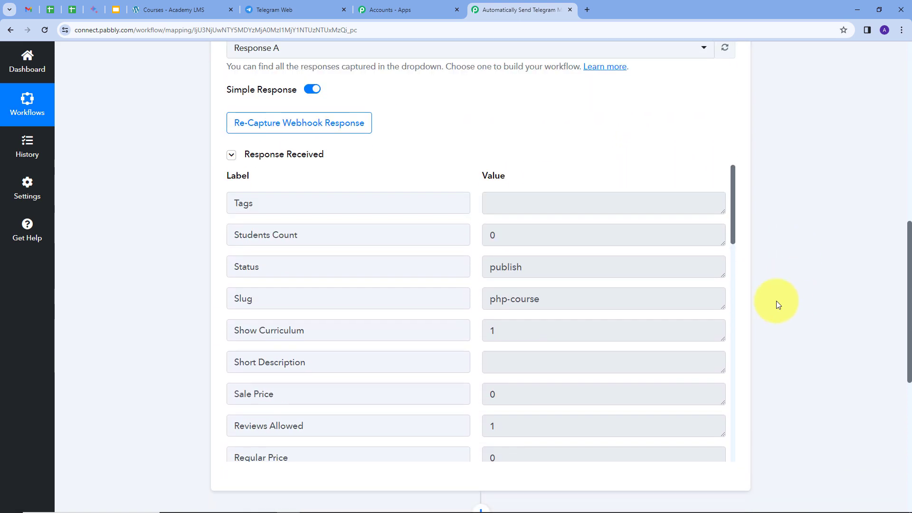
left_click(556, 266)
scroll(575, 295, "down", 5)
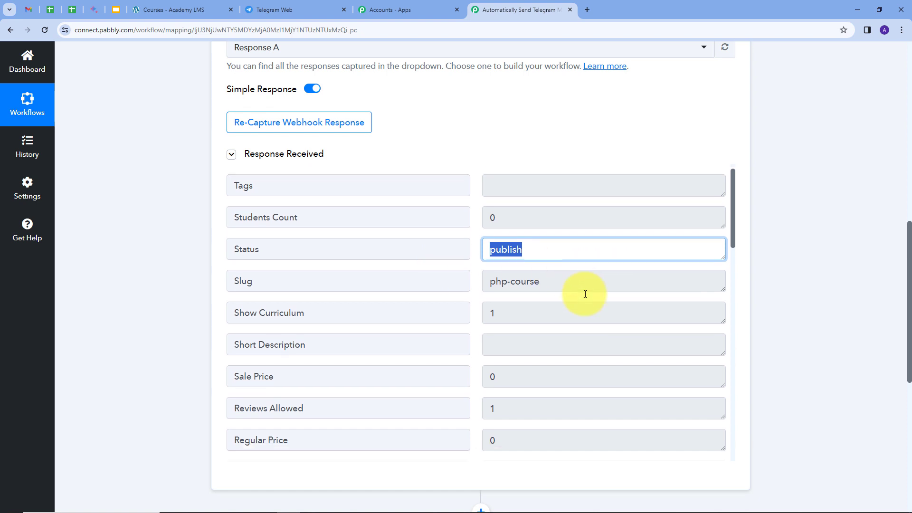
left_click(535, 250)
scroll(591, 266, "down", 2)
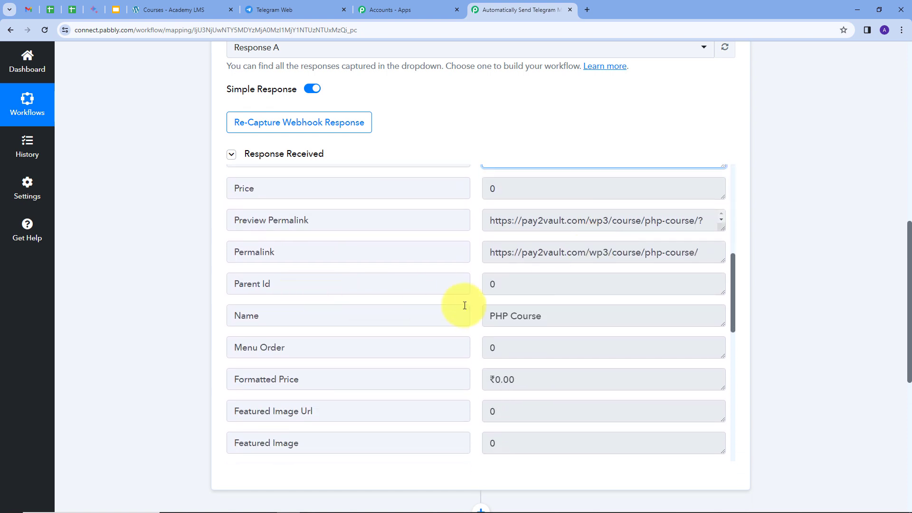
left_click_drag(552, 310, 485, 324)
scroll(571, 314, "down", 9)
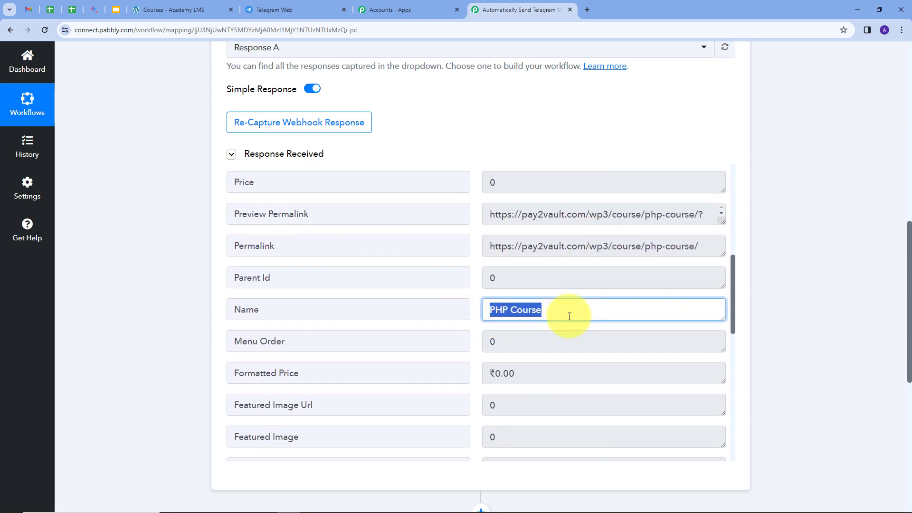
left_click_drag(533, 239, 489, 245)
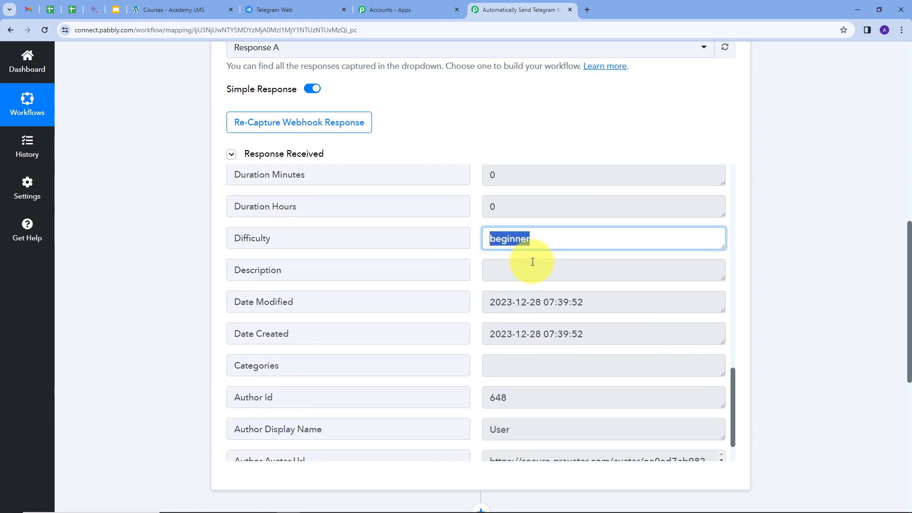
Examine the remaining fields of the captured webhook response, including the course's dates, author details, price and permalink
scroll(536, 261, "down", 1)
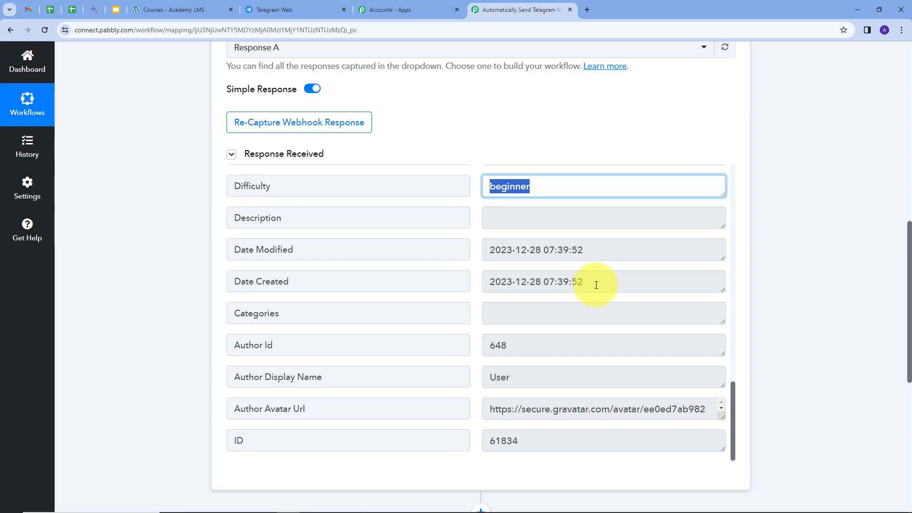
scroll(723, 359, "up", 10)
left_click_drag(724, 358, 723, 379)
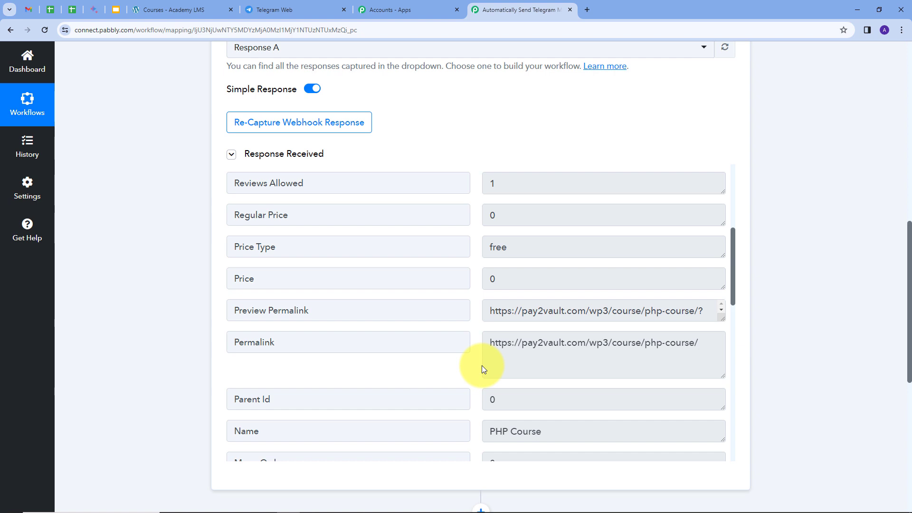
scroll(464, 302, "down", 3)
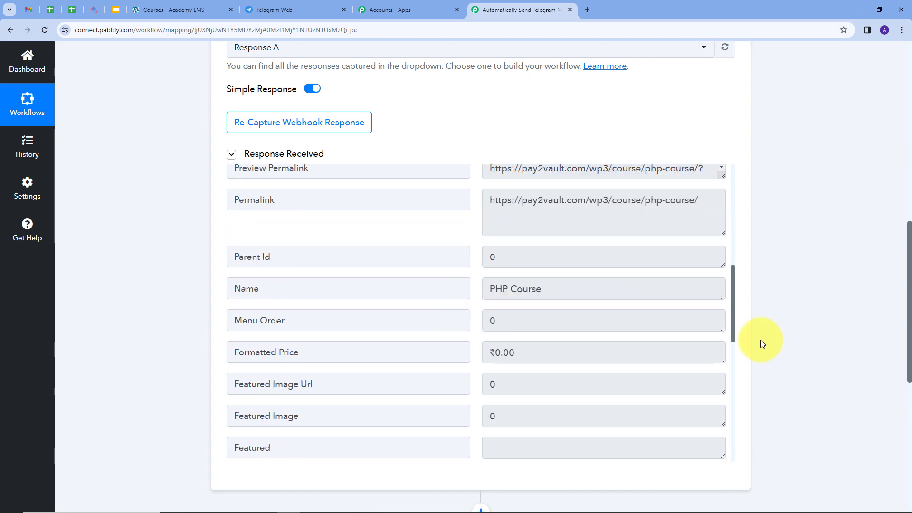
Set the workflow's second step to the Telegram Bot app with the action event Send a Text Message or Reply
scroll(762, 343, "down", 5)
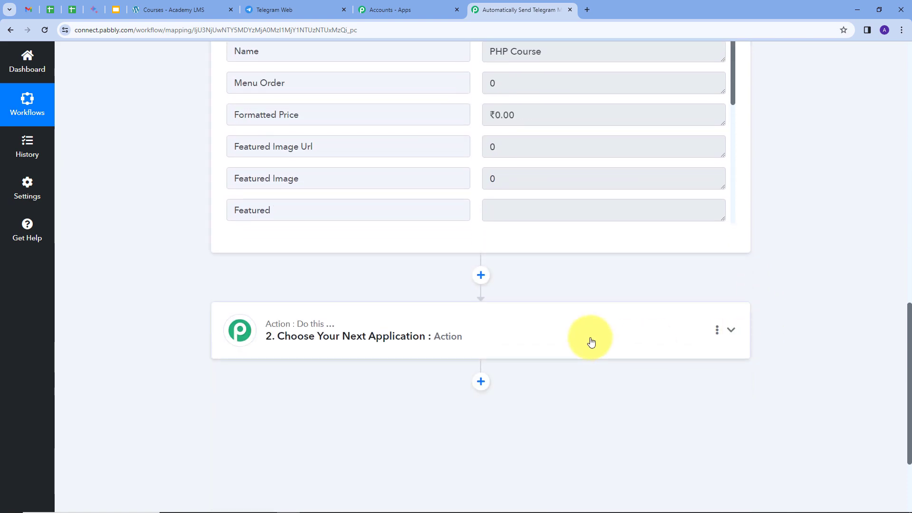
left_click(591, 342)
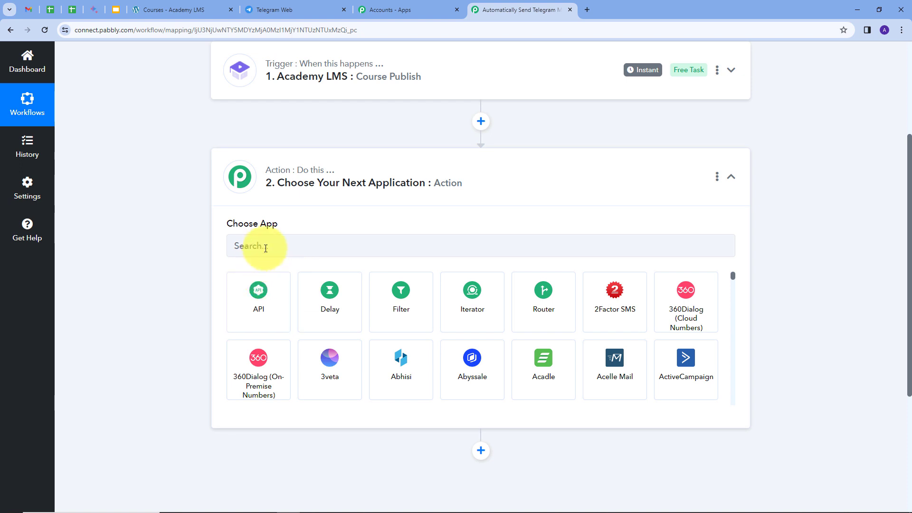
left_click(266, 247)
type("Tel")
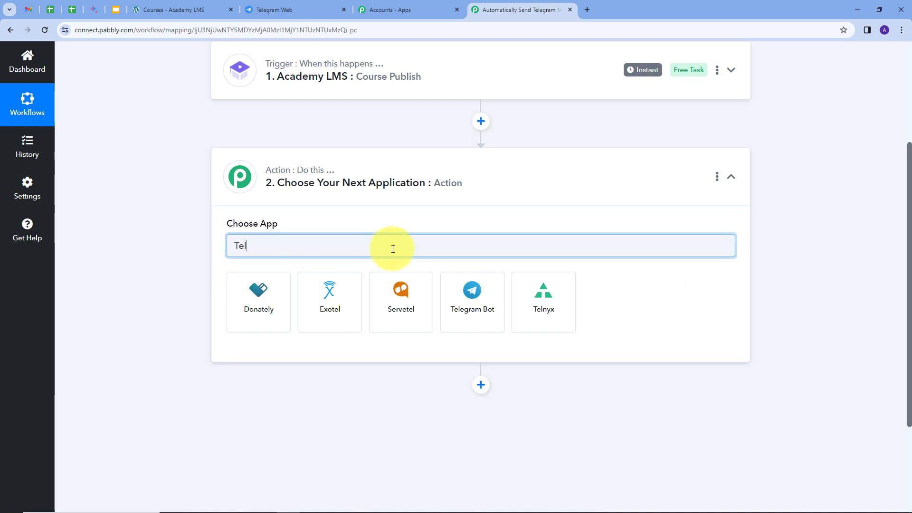
left_click(486, 310)
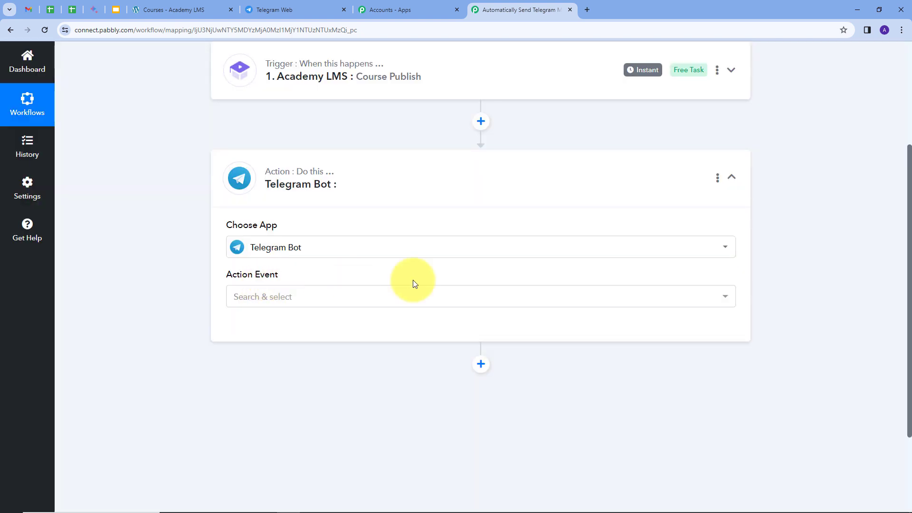
left_click(524, 297)
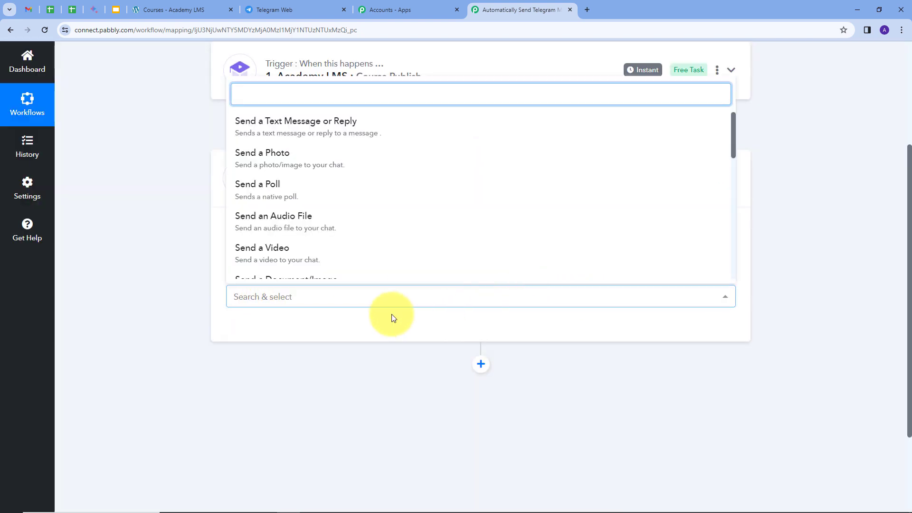
left_click(331, 134)
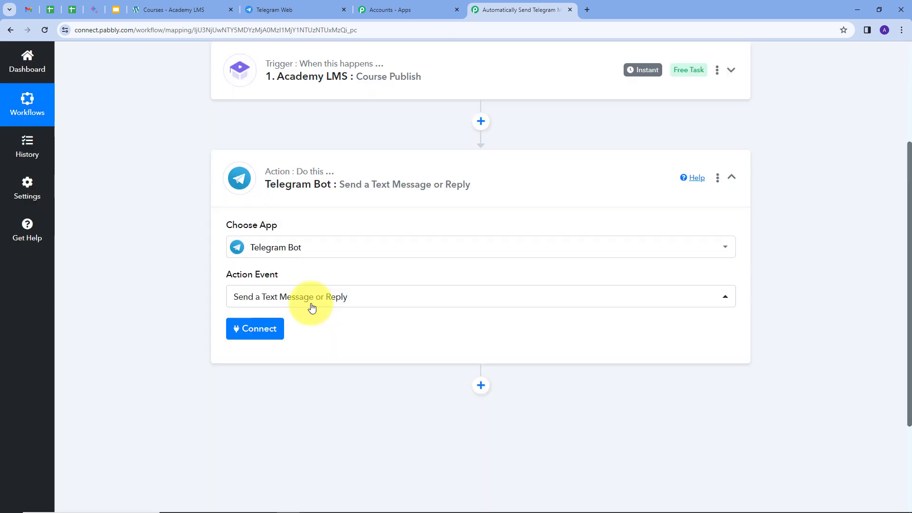
Start adding a new Telegram Bot connection and read its instructions for obtaining a token
left_click(259, 335)
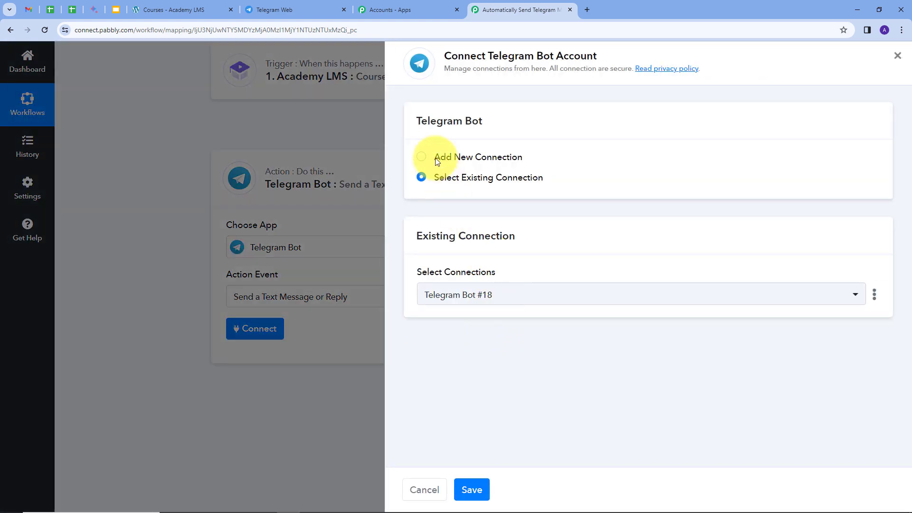
left_click(438, 160)
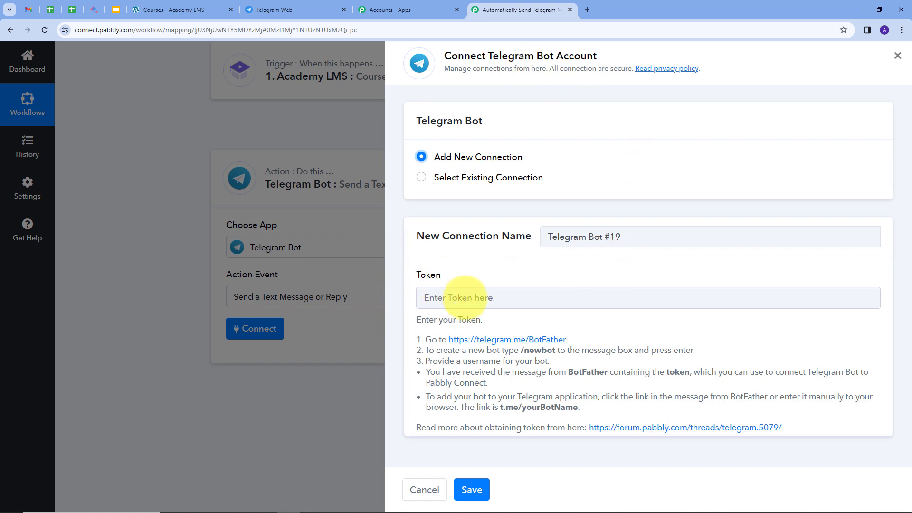
left_click_drag(413, 339, 654, 415)
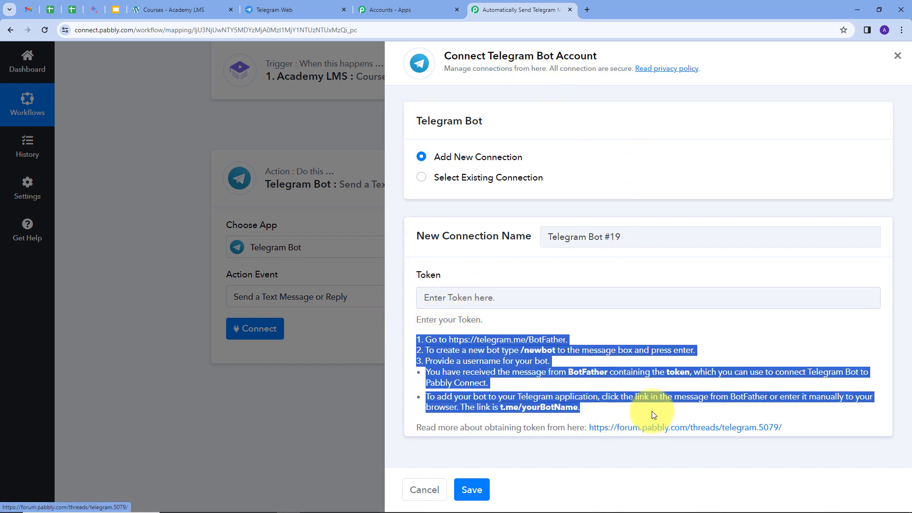
Switch to Telegram Web and create a new bot through BotFather, named Pabbly1598 with the username Pabbly1598_bot
left_click(278, 6)
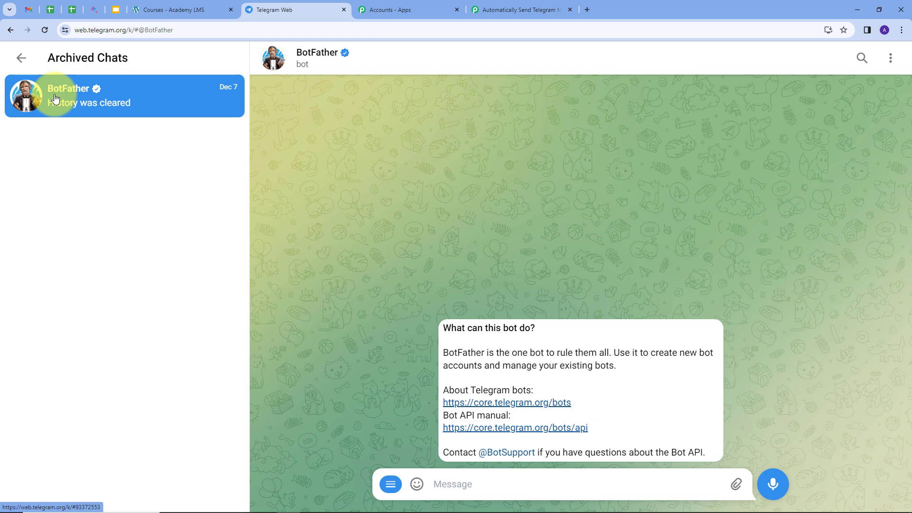
left_click(391, 484)
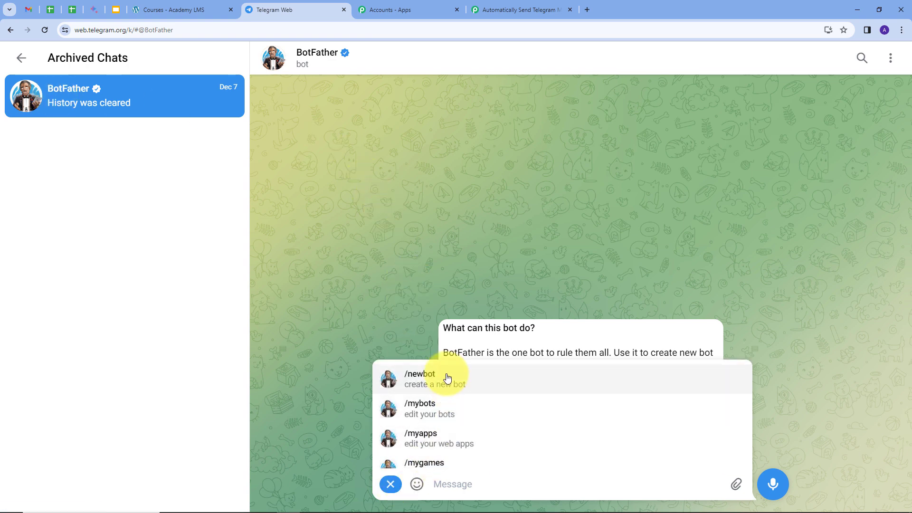
left_click(434, 379)
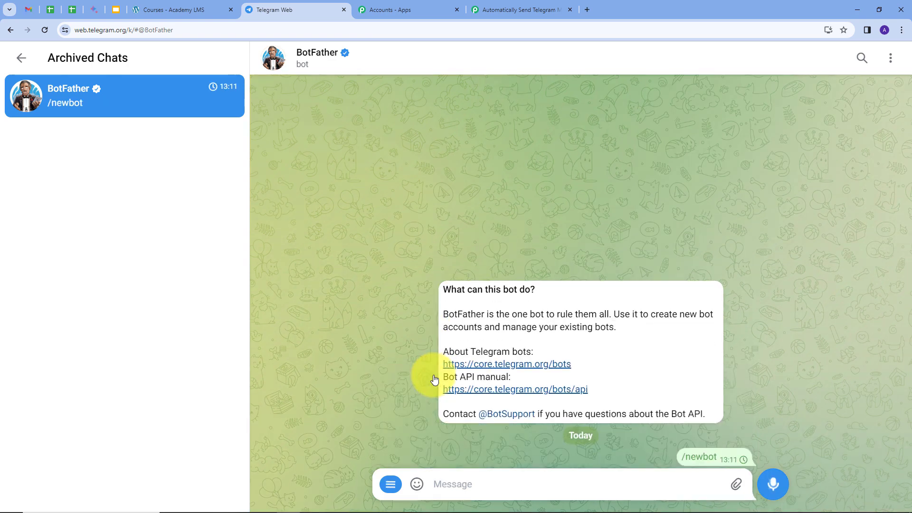
left_click(506, 488)
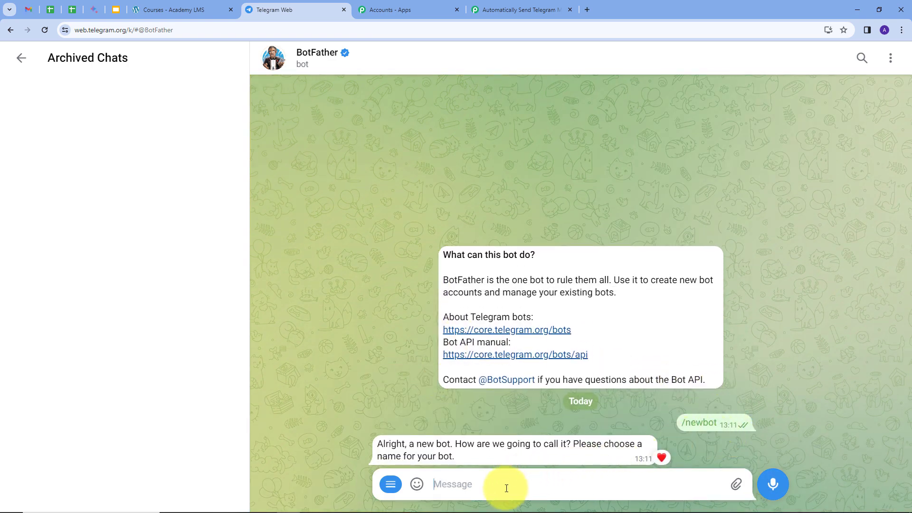
type("Pabbly1598")
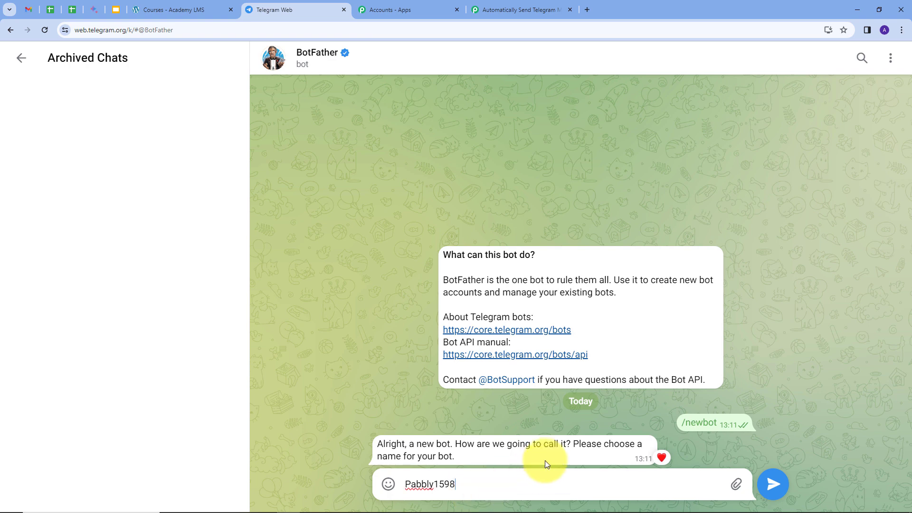
left_click(773, 484)
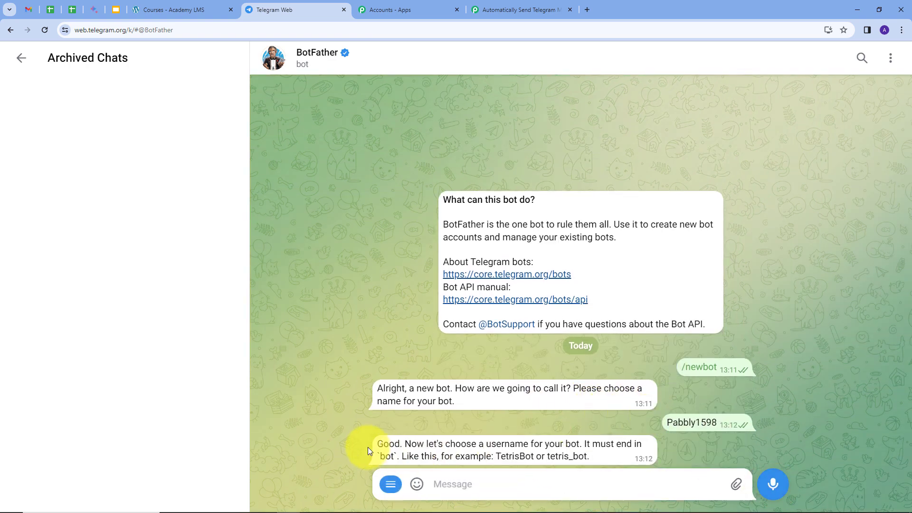
left_click(502, 484)
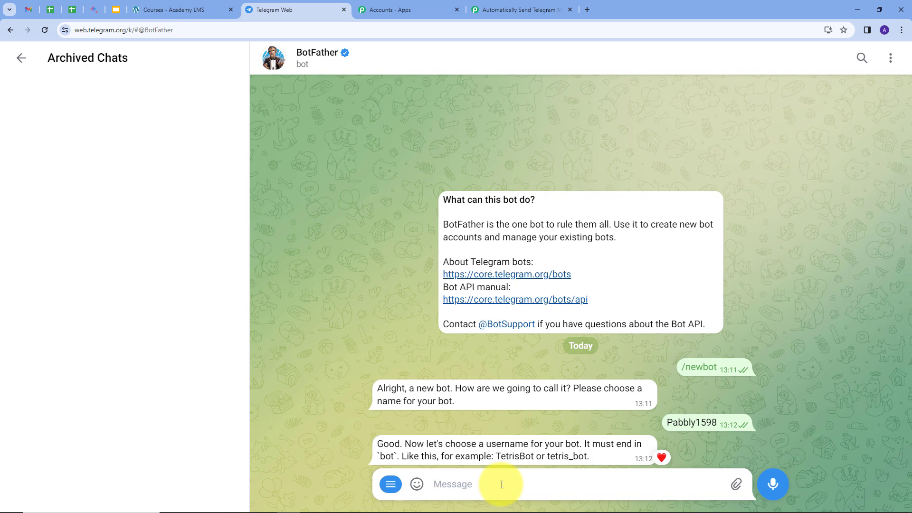
type("Pabbly1598_bot")
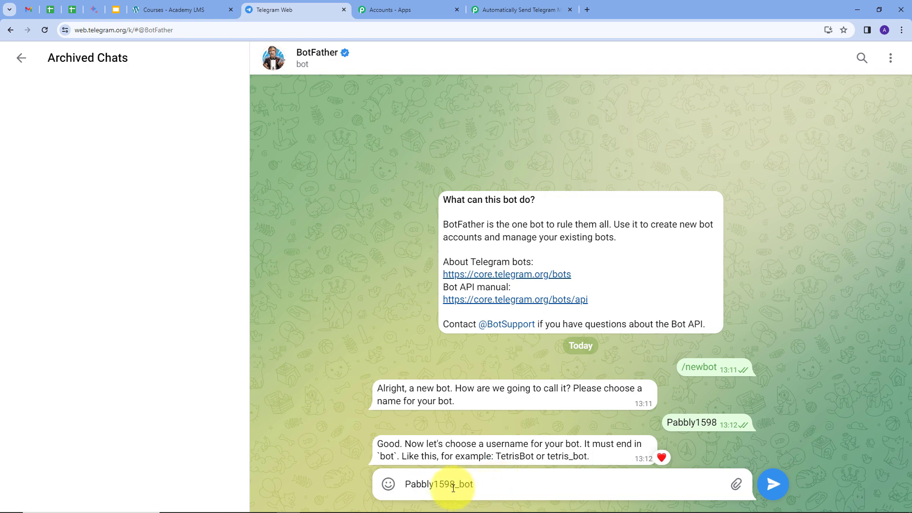
left_click(773, 485)
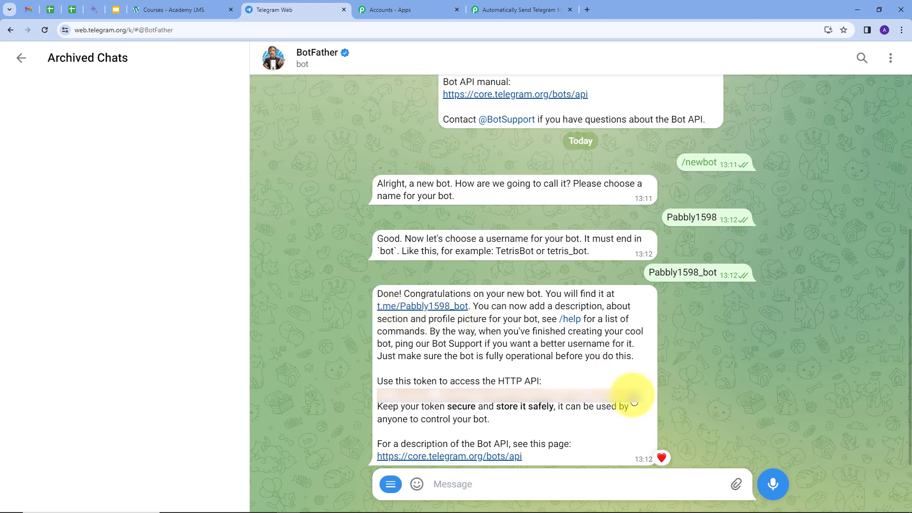
Copy the new bot's HTTP API token, then open the bot's chat from its link and start it
left_click_drag(638, 398, 387, 394)
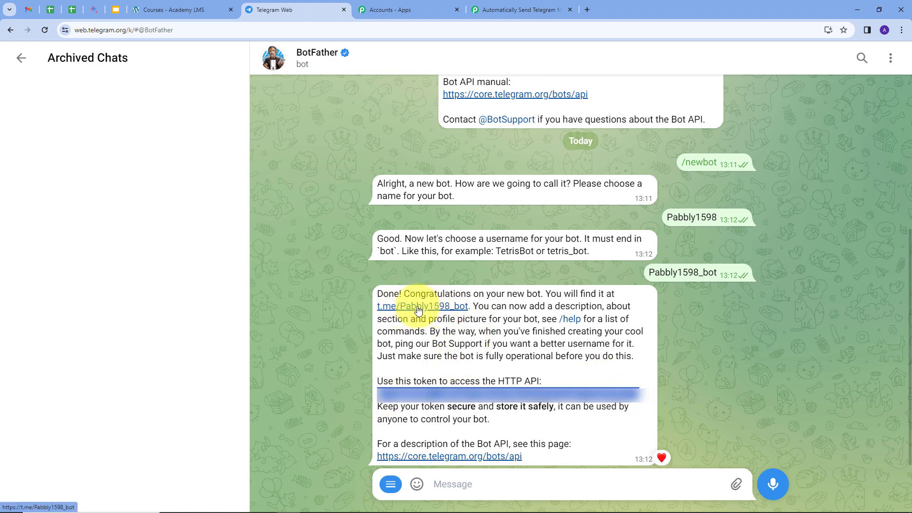
left_click(437, 308)
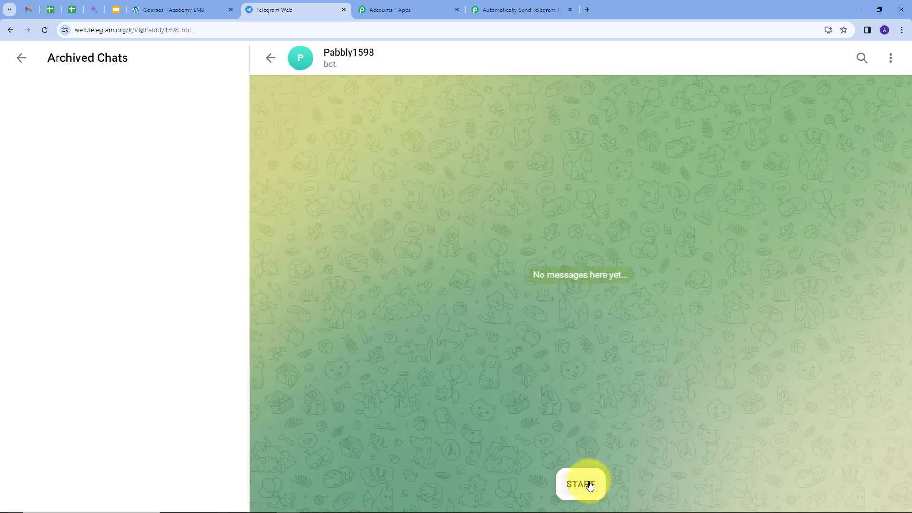
left_click(586, 483)
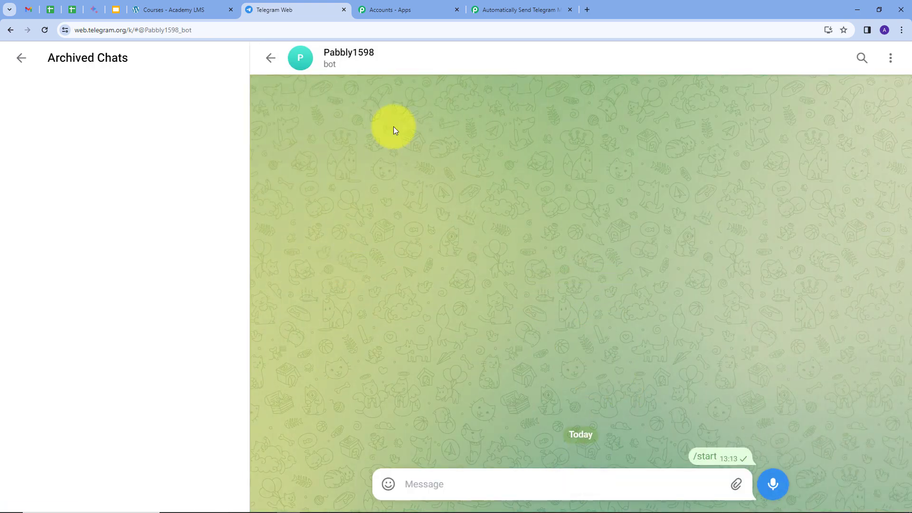
Return to the Pabbly Connect workflow, paste the bot token into the new Telegram Bot connection and save it
left_click(489, 14)
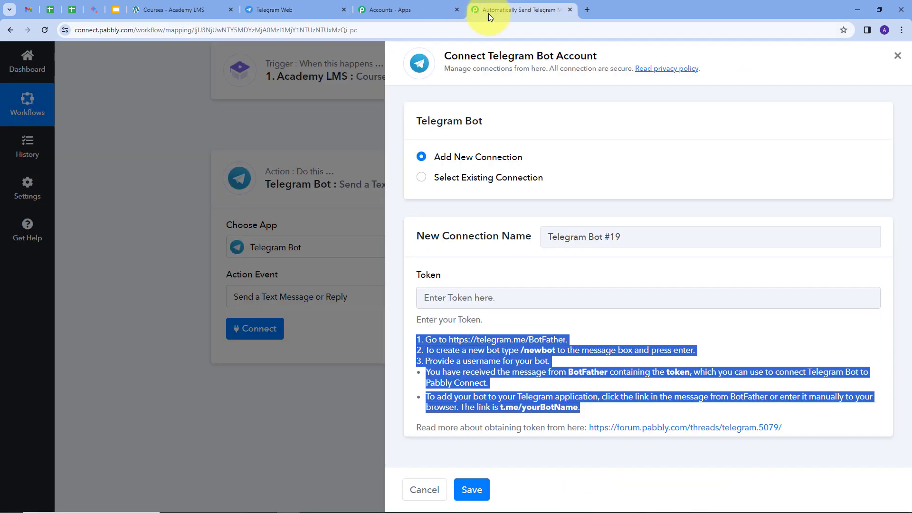
left_click(479, 297)
key("ctrl+v")
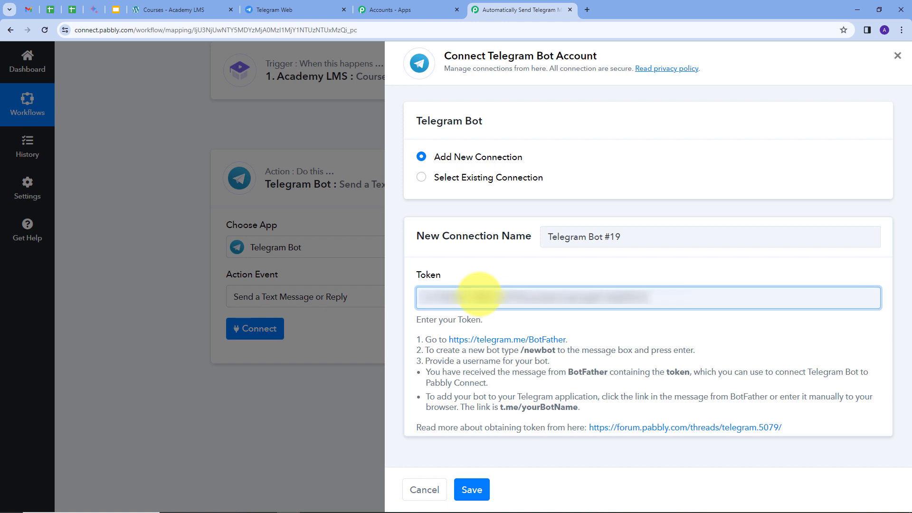
left_click(475, 490)
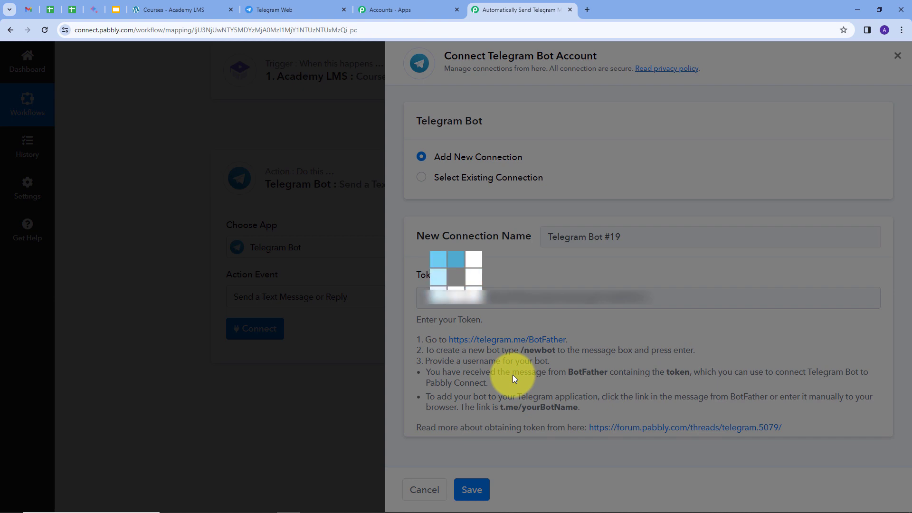
scroll(497, 305, "down", 4)
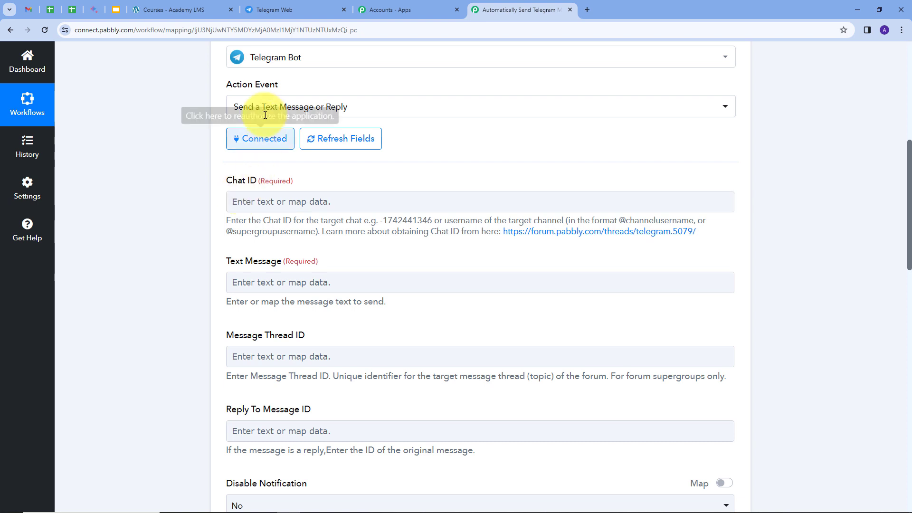
Switch back to Telegram Web and start a new group with the Pabbly1598 bot as its member
left_click(255, 9)
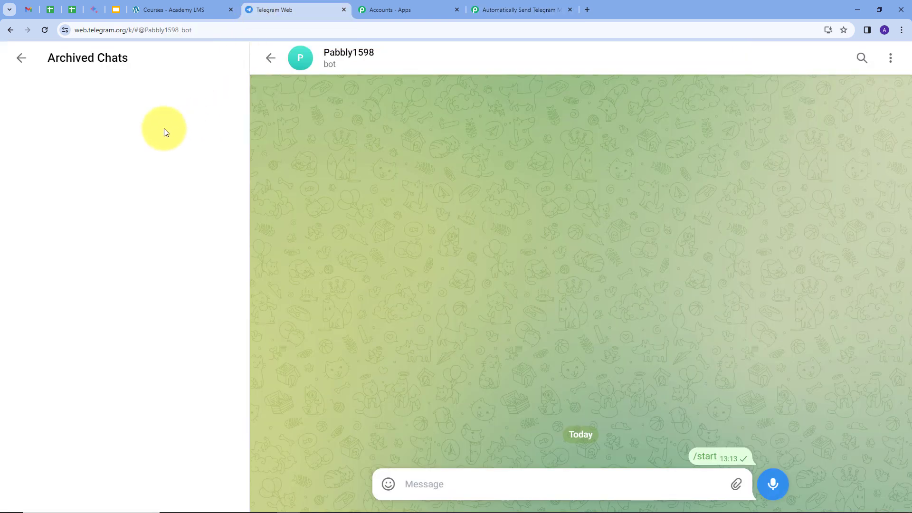
left_click(16, 55)
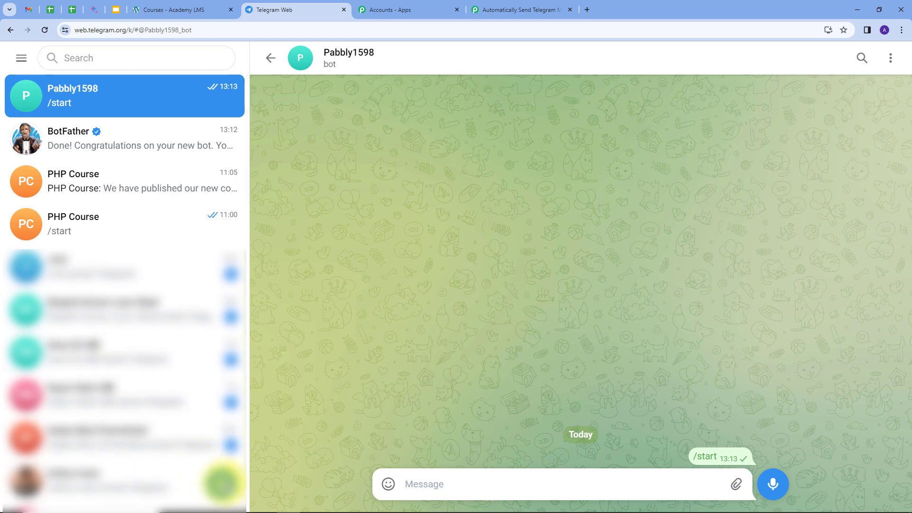
left_click(223, 484)
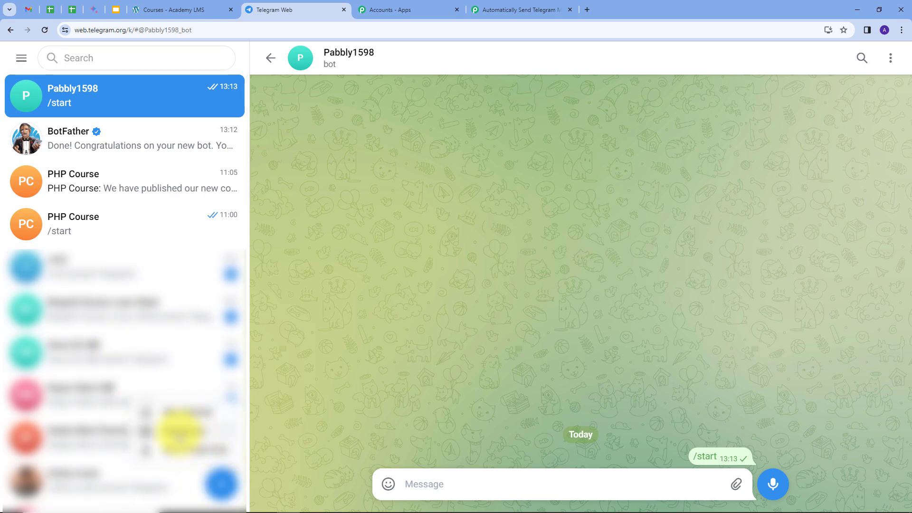
left_click(180, 431)
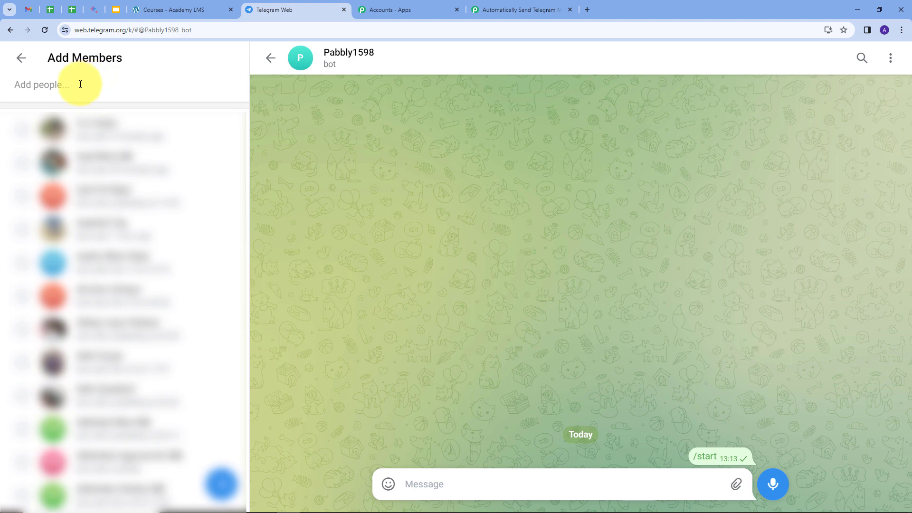
type("Pabbly1598")
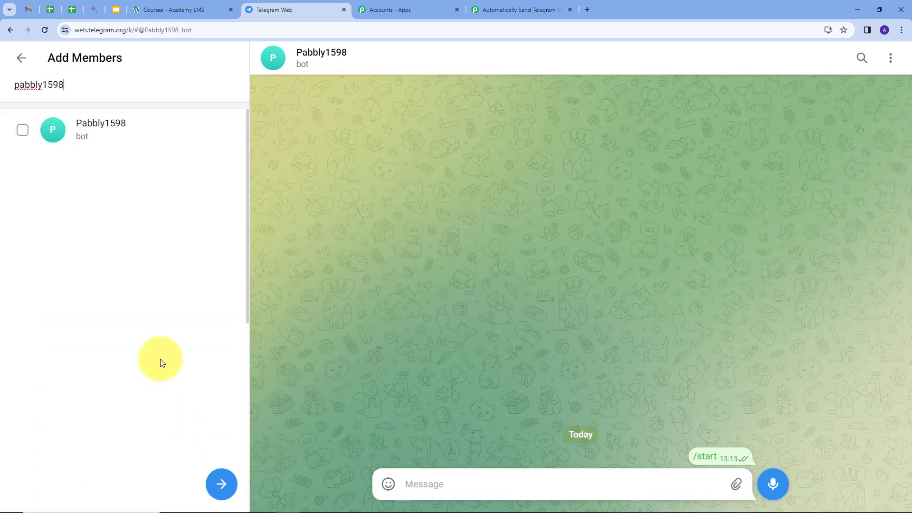
left_click(24, 132)
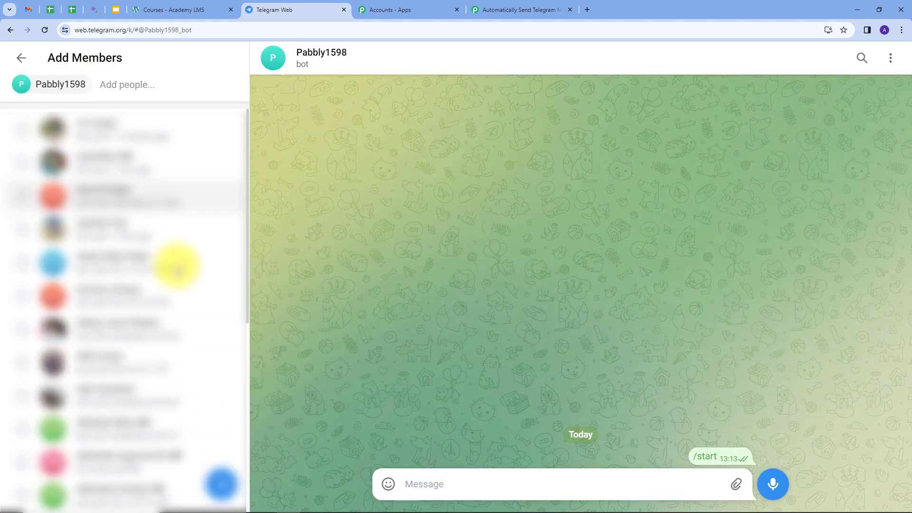
left_click(222, 484)
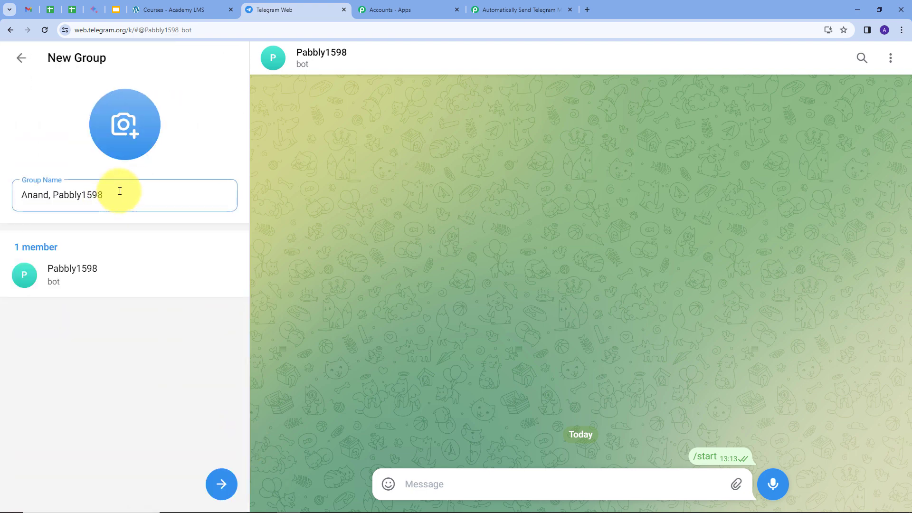
Name the new group PHP Course 1, create it and open its profile
left_click_drag(116, 195, 8, 199)
key("BackSpace")
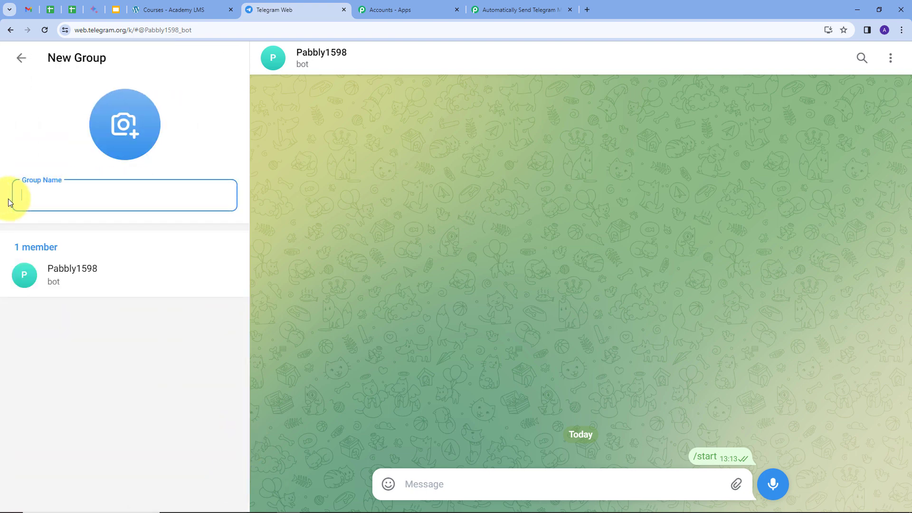
type("PHP Course 1")
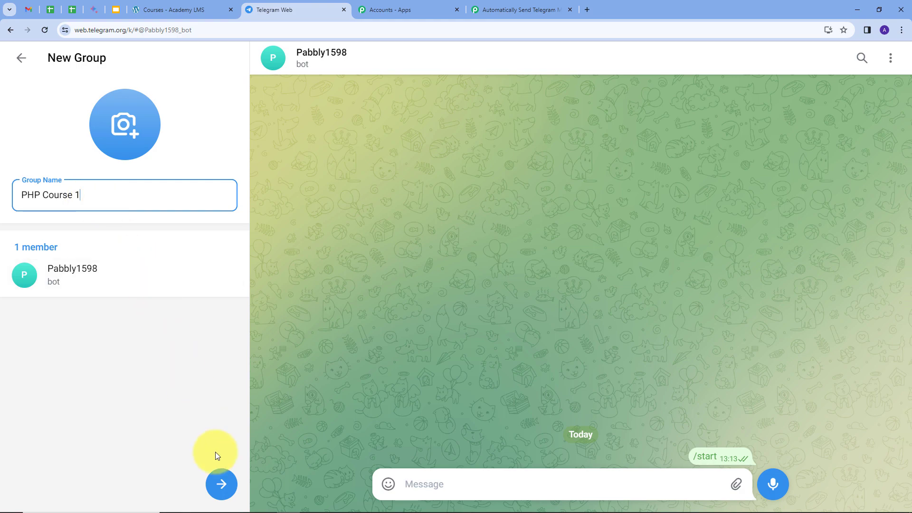
left_click(220, 484)
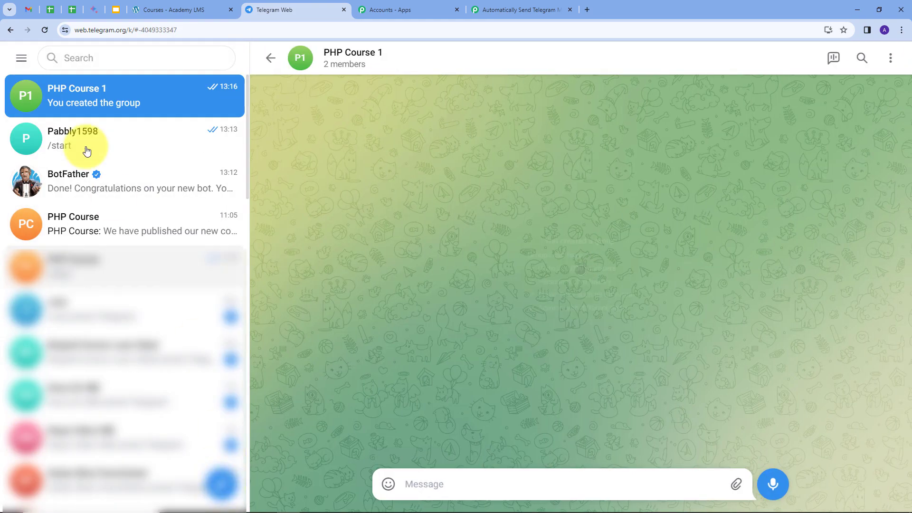
left_click(350, 59)
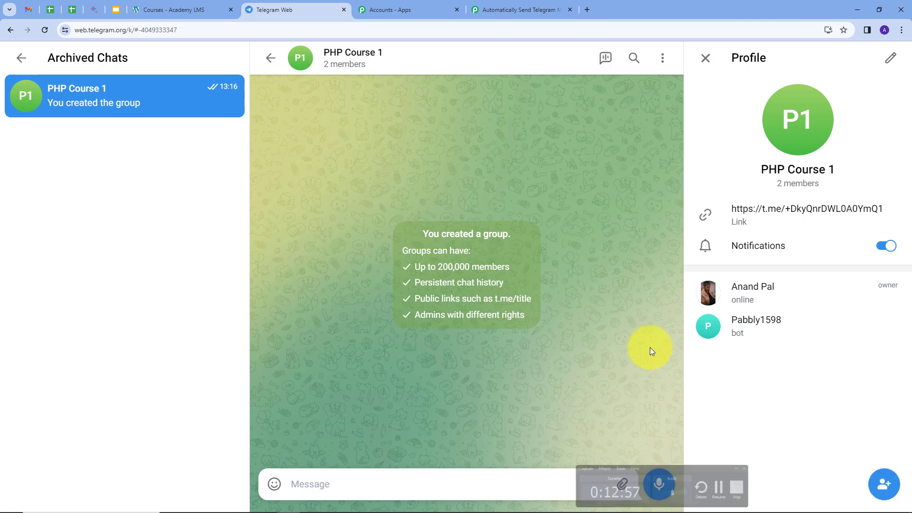
Reload Telegram Web and copy the PHP Course 1 group's chat ID, including the minus sign, from the page address
left_click(45, 29)
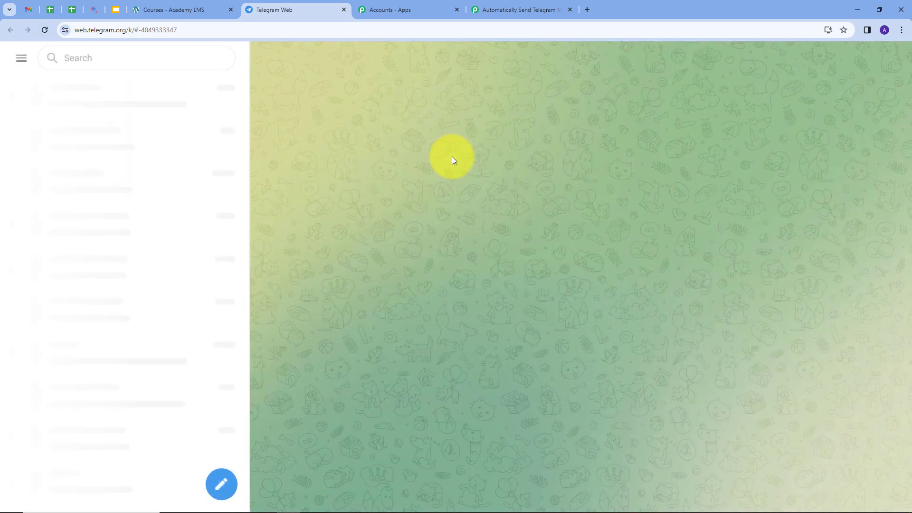
left_click(324, 54)
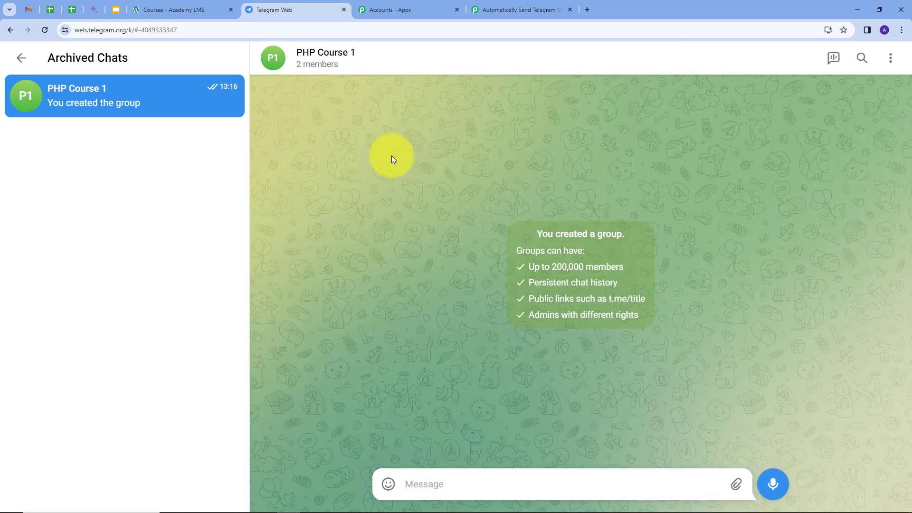
left_click(205, 31)
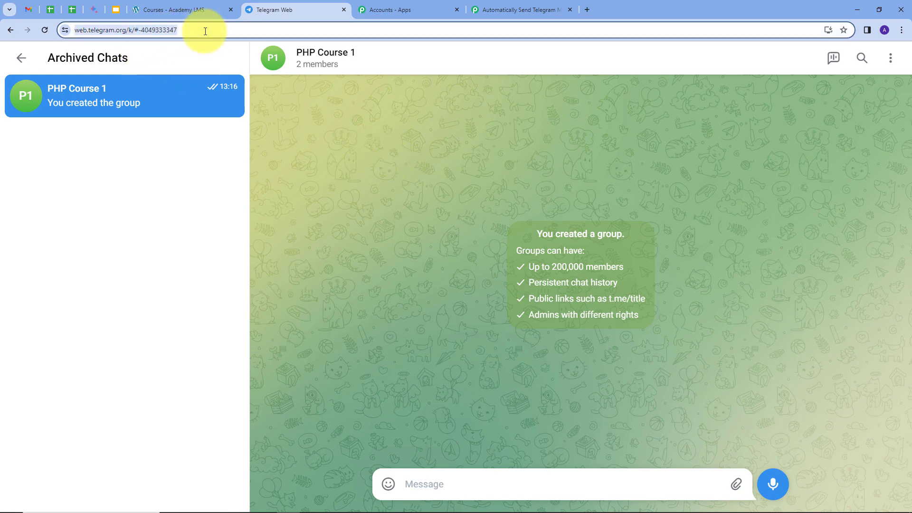
left_click(140, 30)
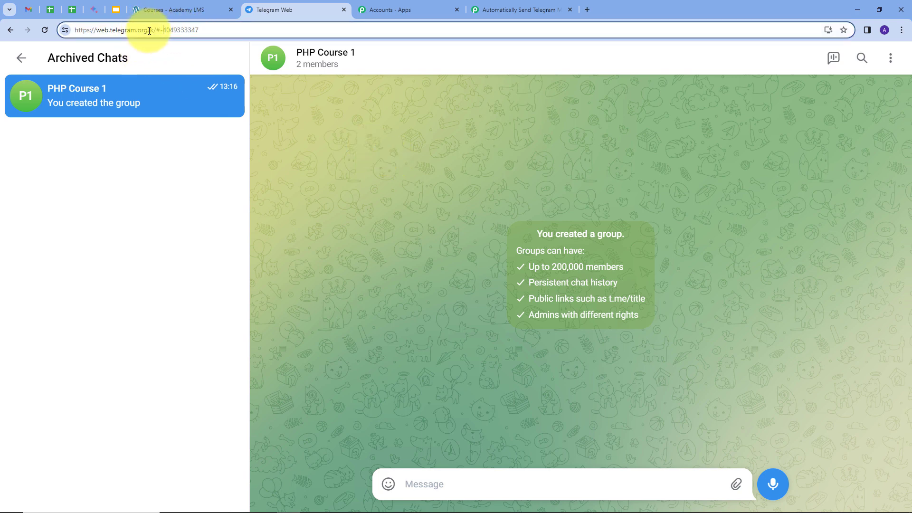
left_click_drag(161, 30, 206, 32)
key("ctrl+c")
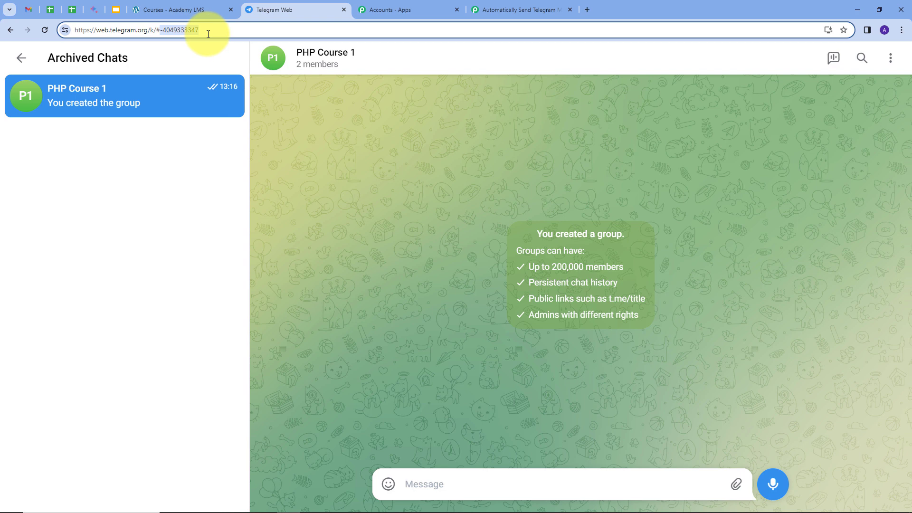
Switch to the Pabbly Connect workflow and paste the group's chat ID as the Telegram Bot action's Chat ID
left_click(505, 8)
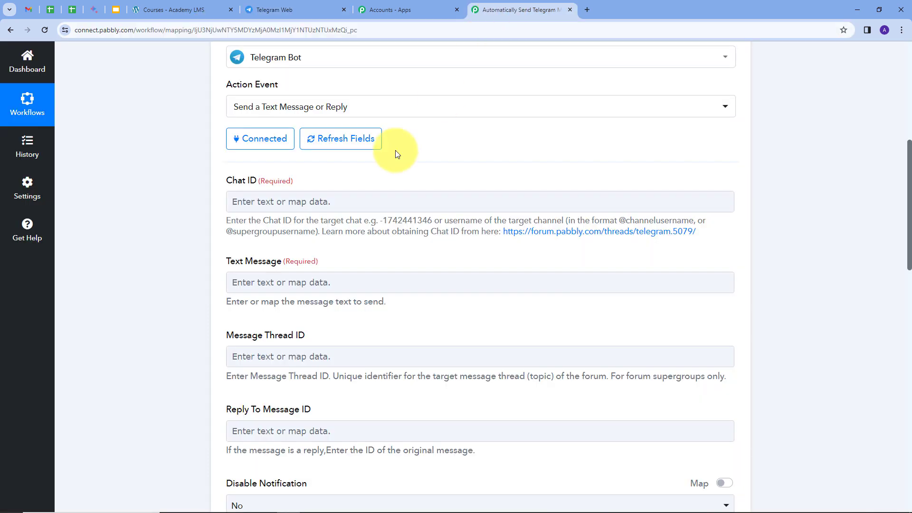
left_click(322, 200)
key("ctrl+v")
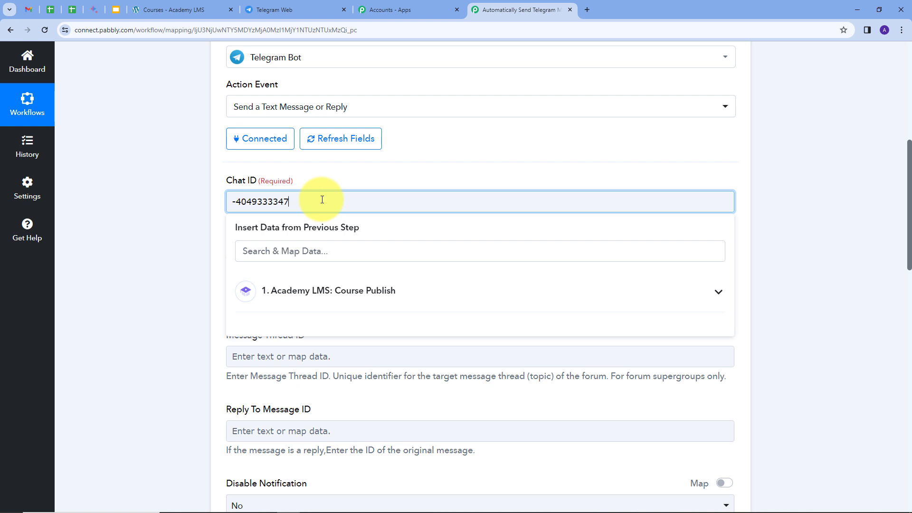
left_click(366, 178)
left_click(380, 177)
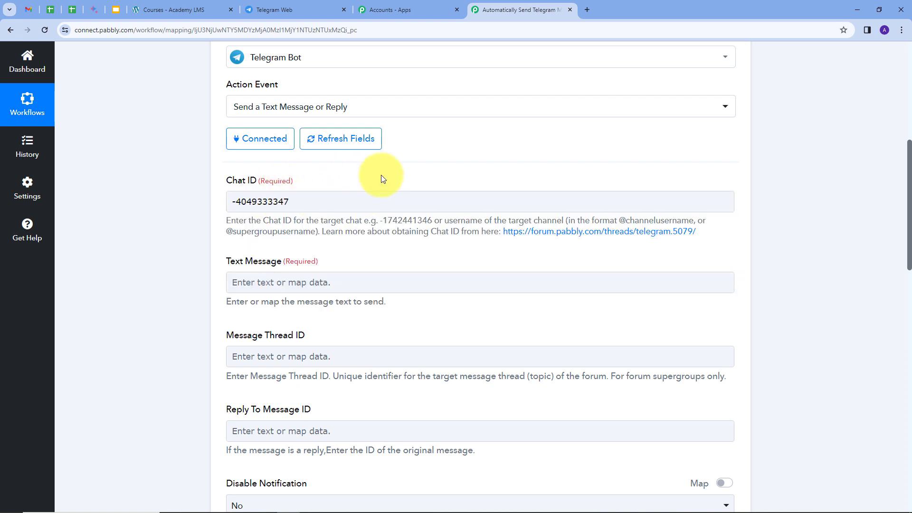
Begin the text message with "We have published a new course of" followed by the mapped course Name from Academy LMS
scroll(268, 212, "down", 1)
left_click(304, 232)
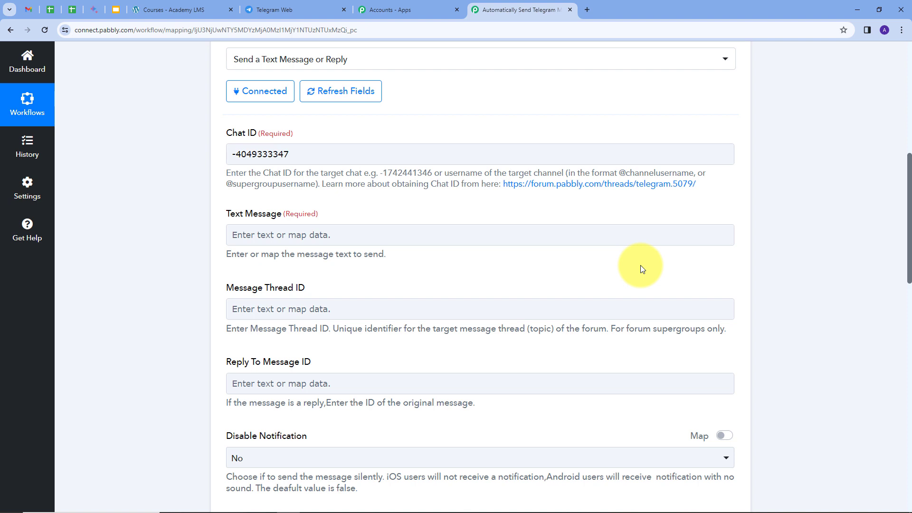
left_click(650, 237)
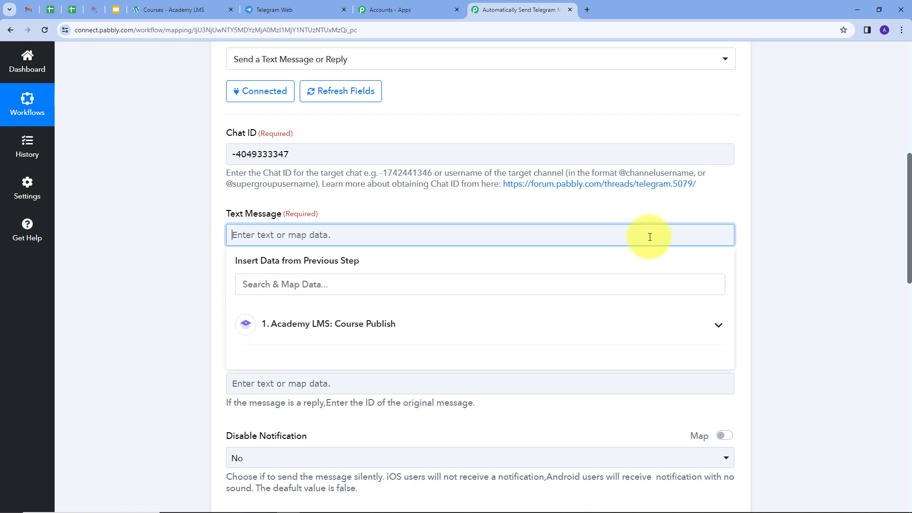
type("We have published a new course of")
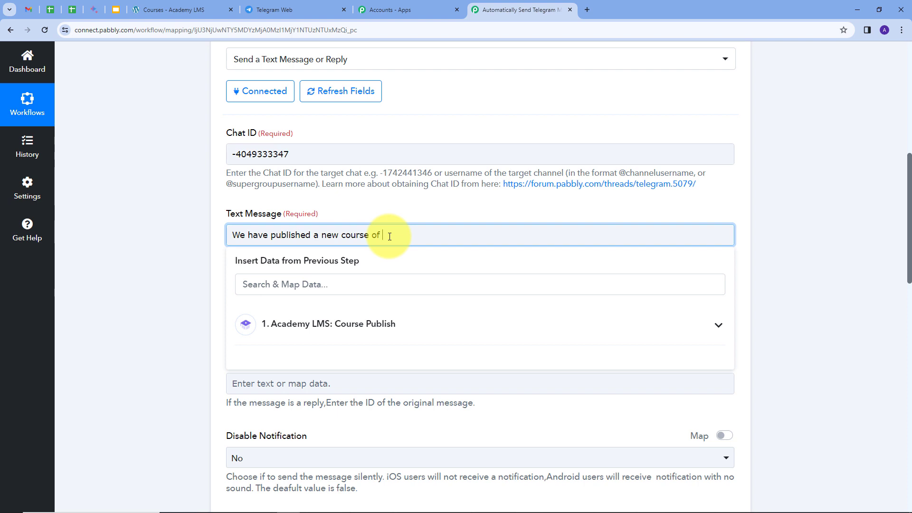
left_click(390, 329)
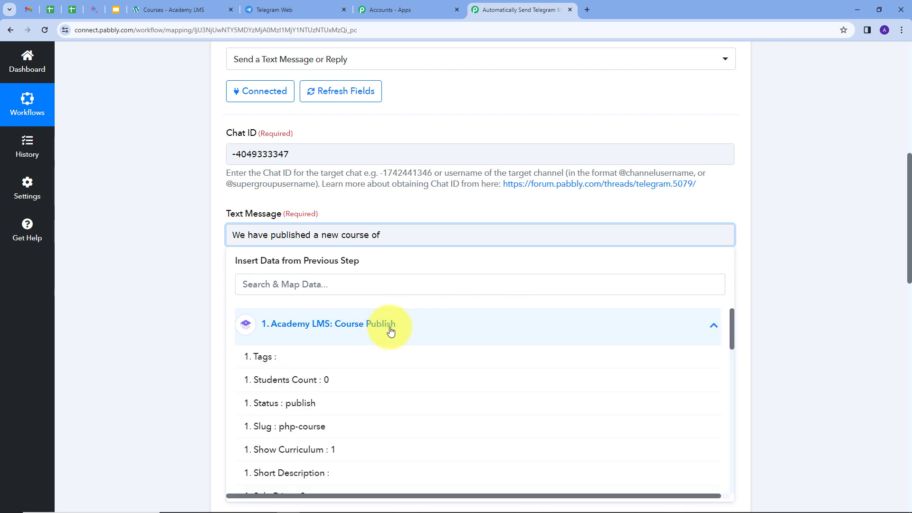
scroll(385, 378, "down", 5)
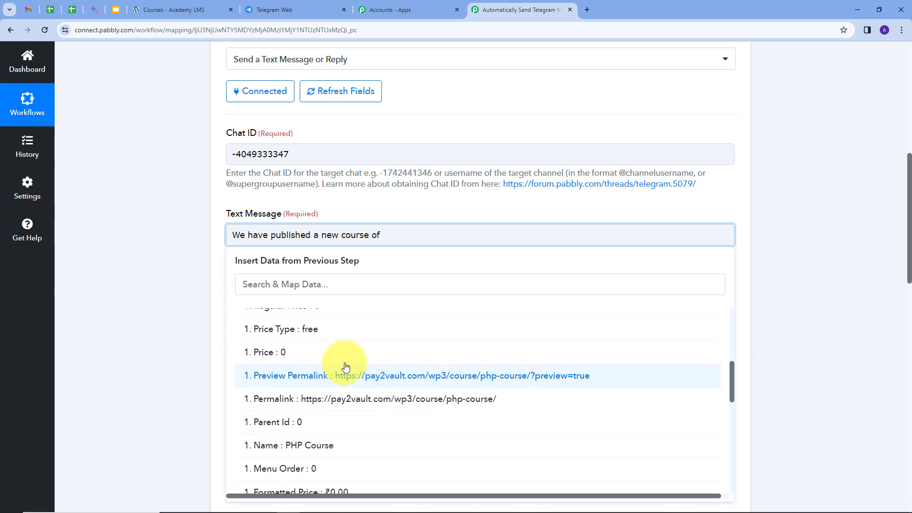
scroll(332, 380, "down", 1)
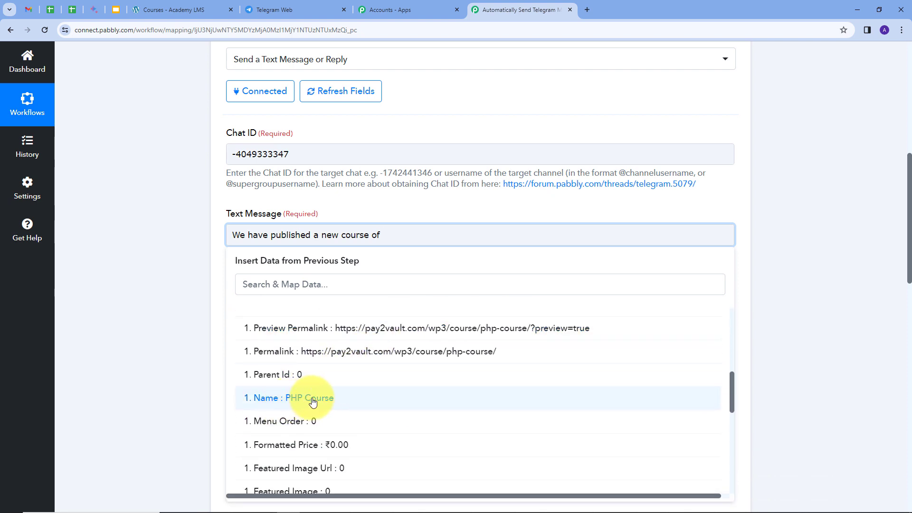
left_click(313, 401)
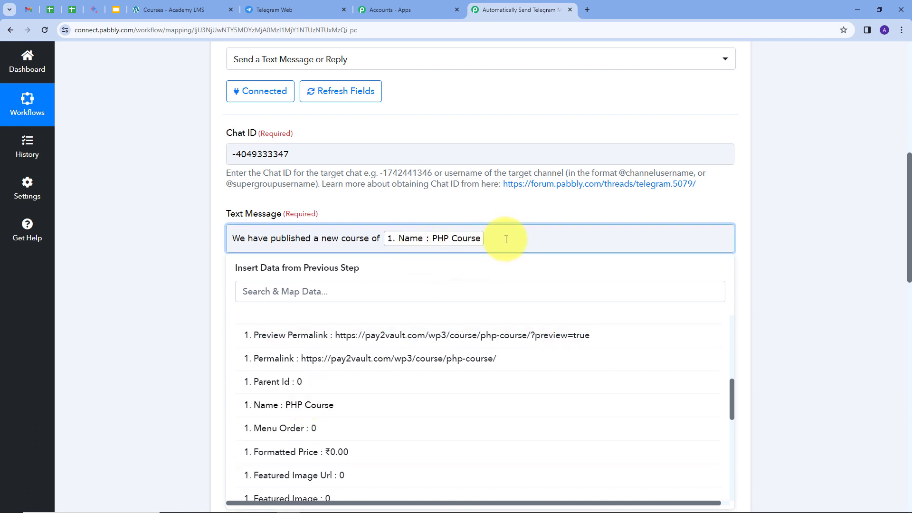
Continue the message with "and we only have few seats left for enrollment and the total enrollment seat are :" and map Enrollment Limit after it
type("and we only have few seats left for enrollment ")
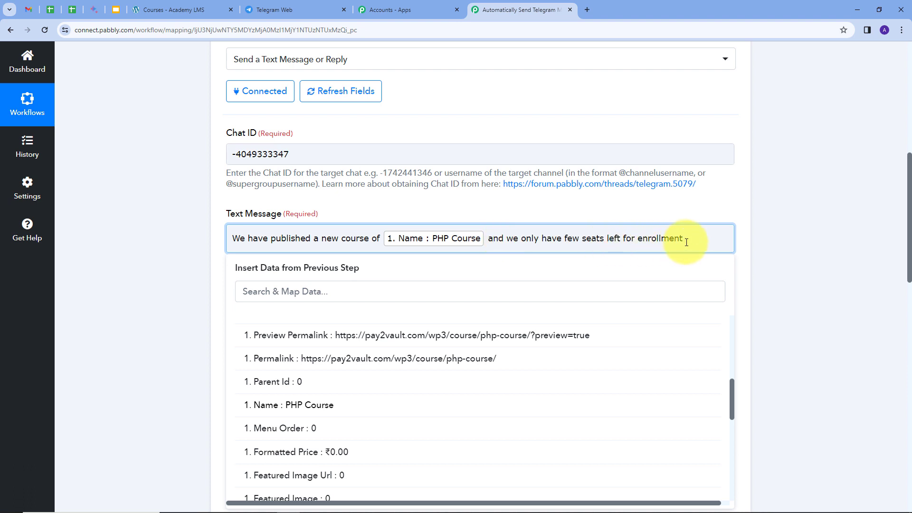
type("and the total enrollment seat are")
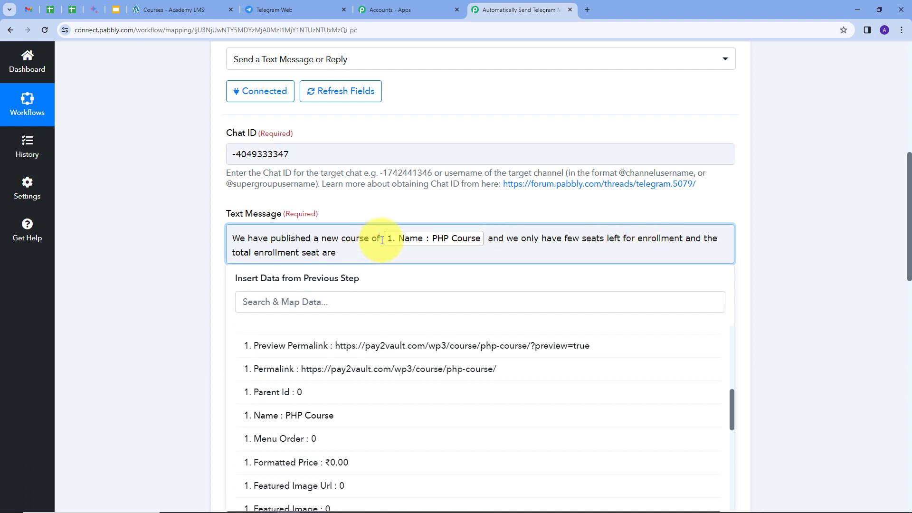
left_click(382, 240)
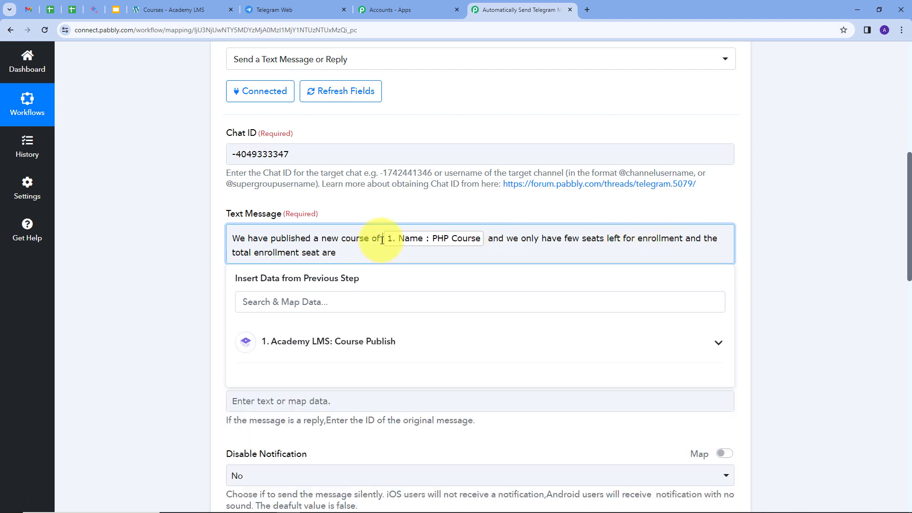
left_click(506, 346)
scroll(456, 371, "down", 10)
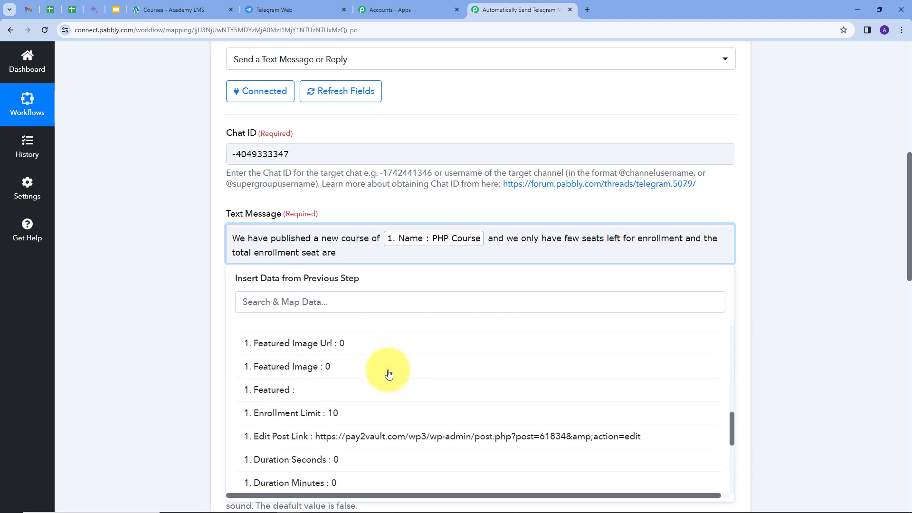
left_click(342, 414)
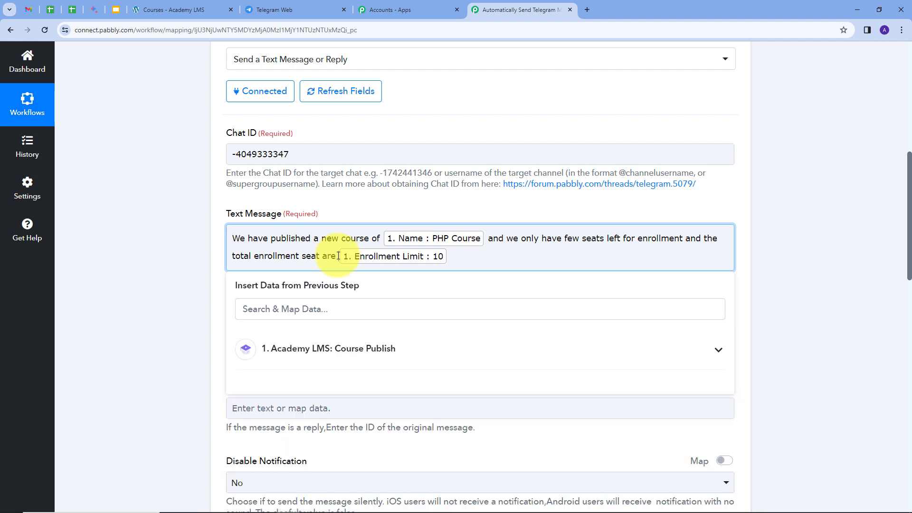
Add a new message line "To get enrolled for this course check out this link" followed by the mapped course Permalink
left_click(464, 262)
key("Return")
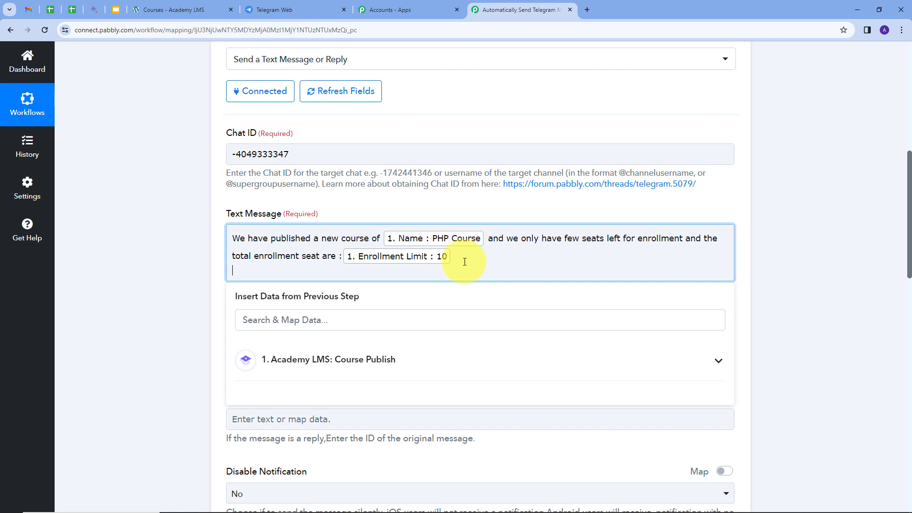
type("To get enrolled for this course check out this link")
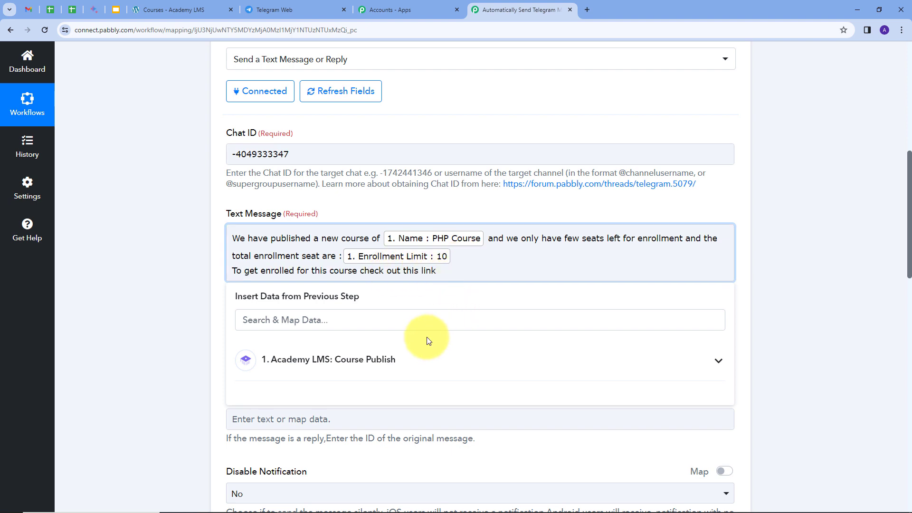
left_click(561, 370)
scroll(448, 454, "down", 10)
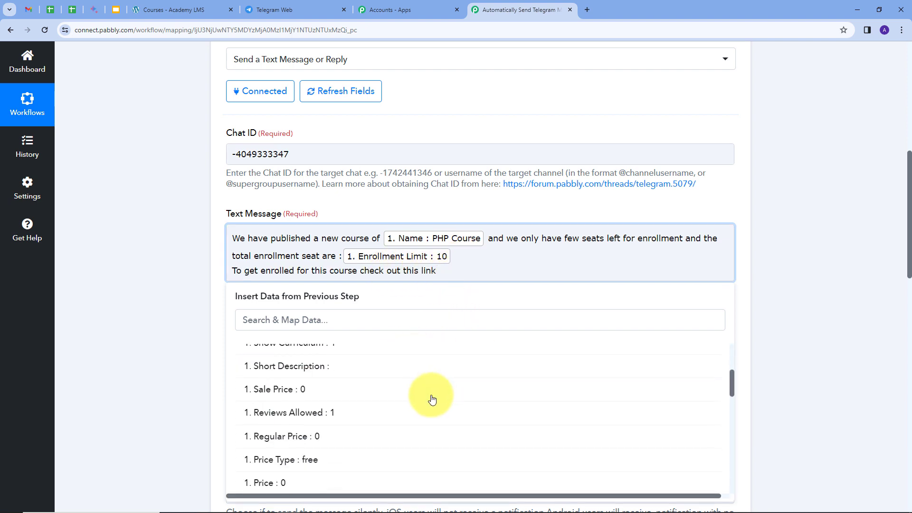
left_click(418, 435)
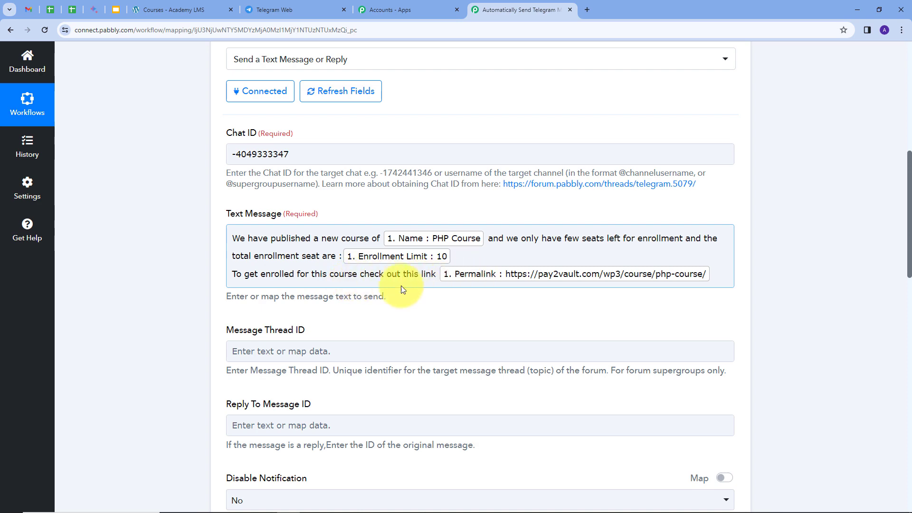
Save the Telegram action with a test request, then switch to Telegram Web to check the PHP Course 1 group for the message
scroll(377, 230, "down", 2)
scroll(352, 227, "down", 7)
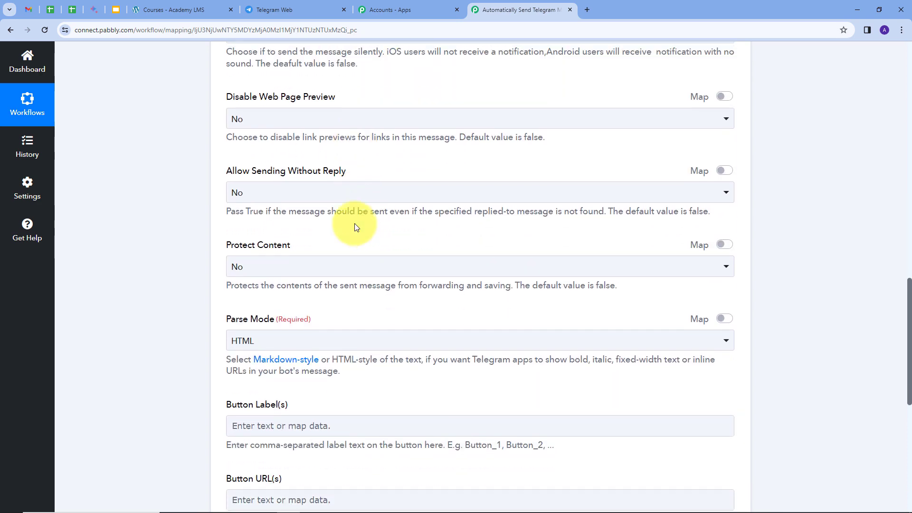
scroll(356, 227, "up", 7)
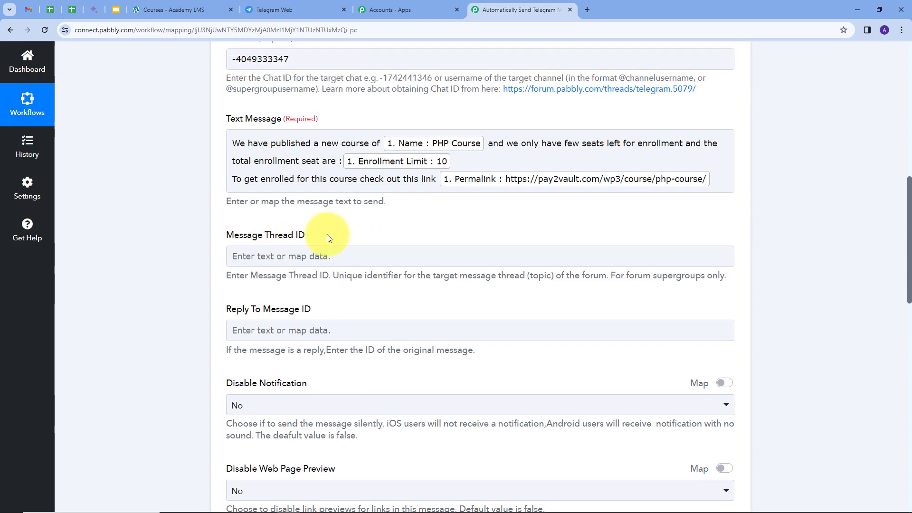
scroll(359, 231, "down", 4)
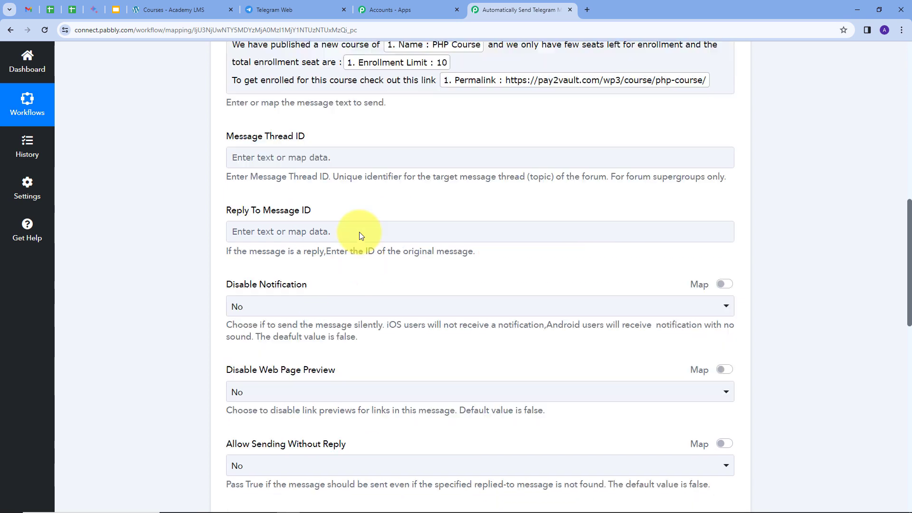
scroll(360, 233, "down", 9)
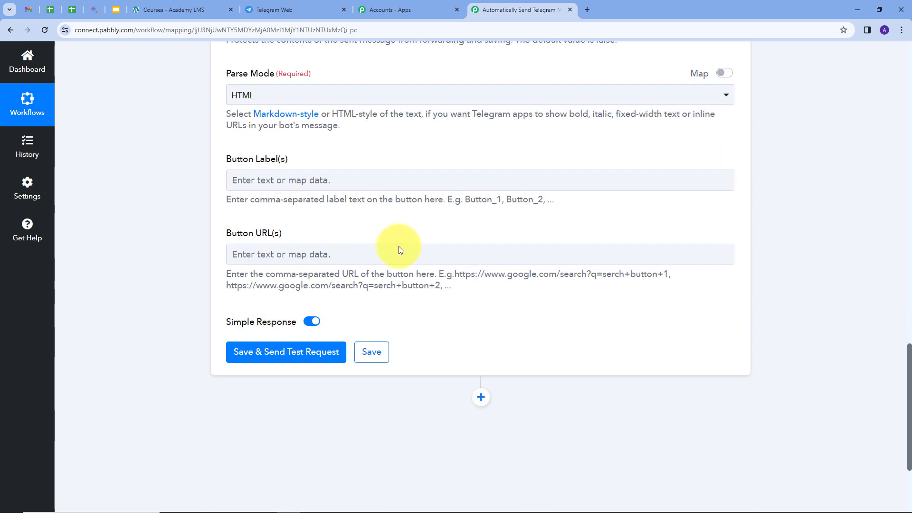
left_click(272, 353)
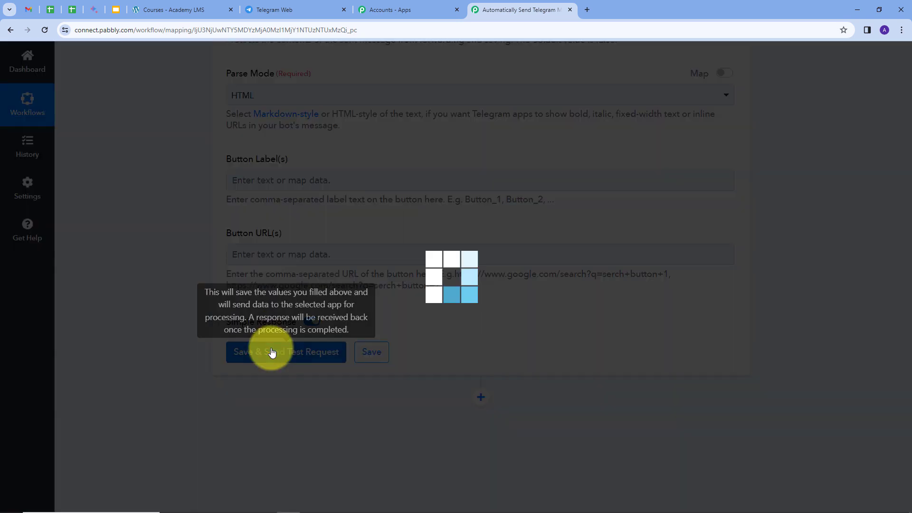
scroll(776, 300, "down", 5)
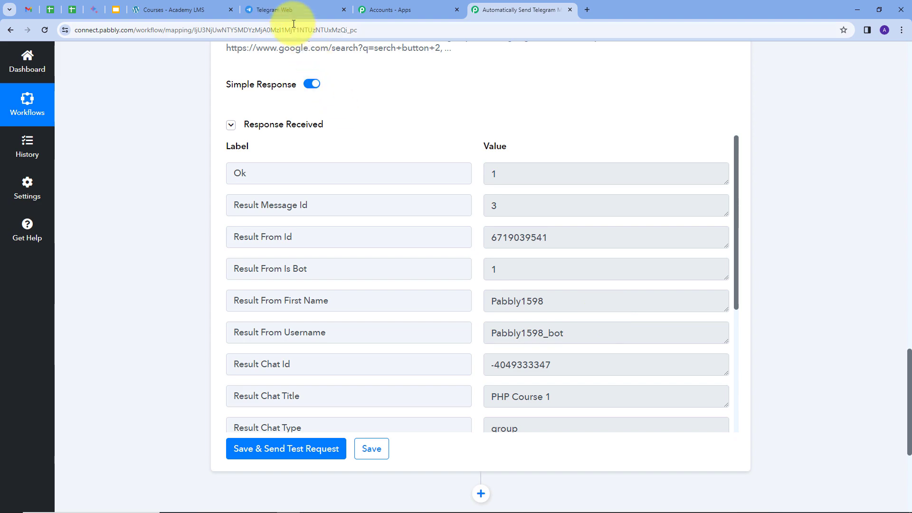
left_click(288, 11)
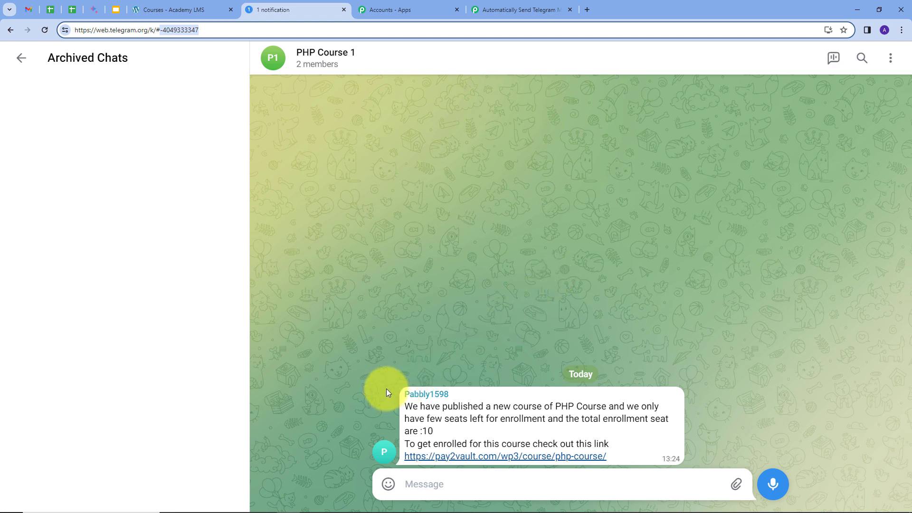
Open the course link from the bot's message, check the course page's details and available seats, and close the page
double_click(447, 407)
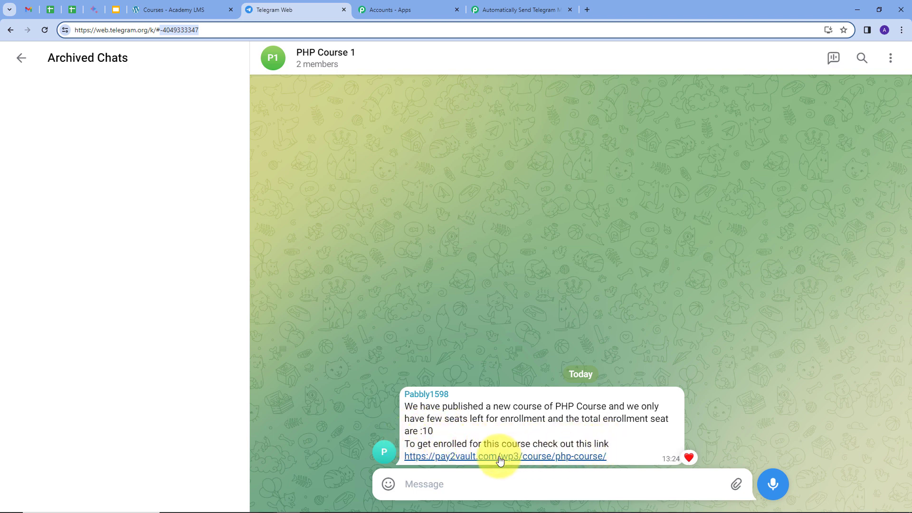
left_click(483, 458)
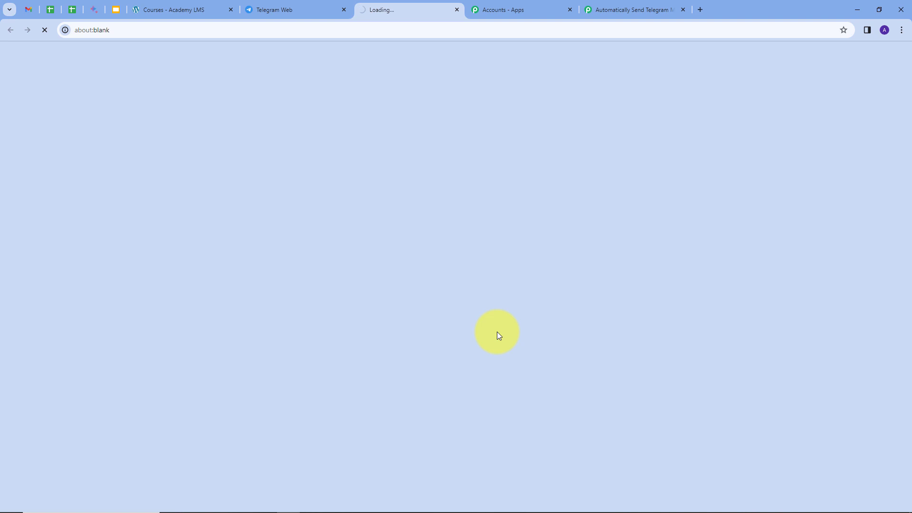
scroll(458, 280, "down", 3)
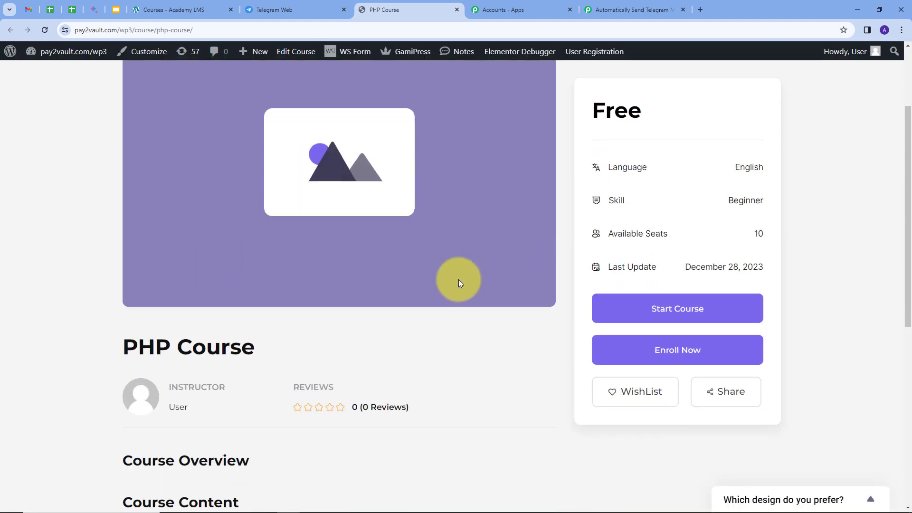
scroll(456, 312, "down", 3)
scroll(456, 312, "up", 5)
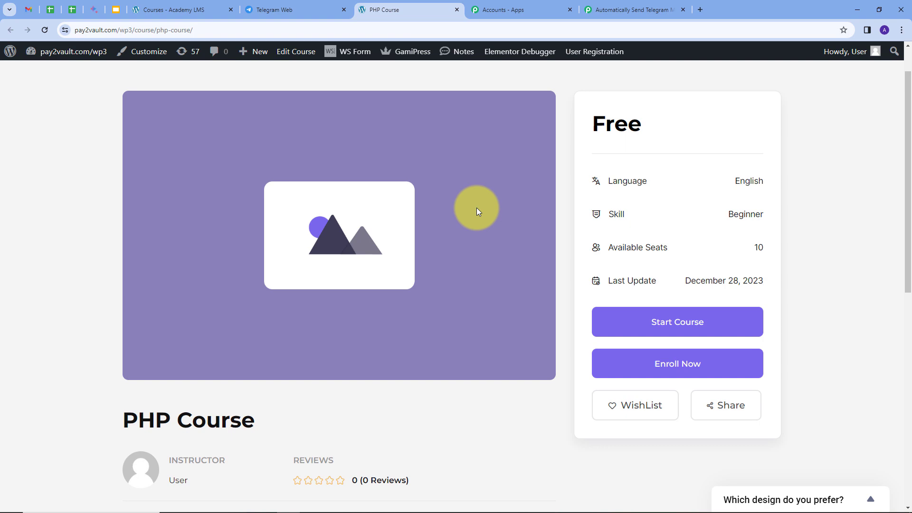
left_click(456, 9)
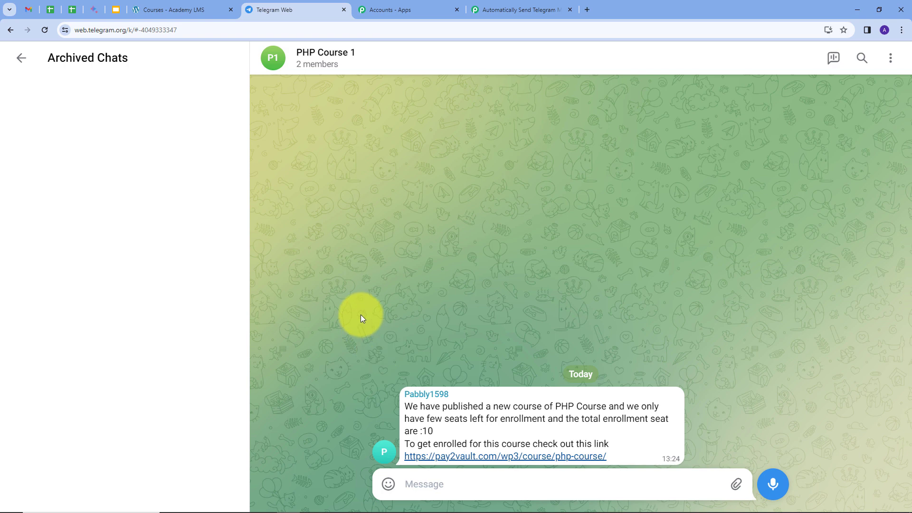
Check the course name, total enrollment seats and course link in the bot's message in the PHP Course 1 group
left_click_drag(556, 407, 609, 407)
left_click(430, 431)
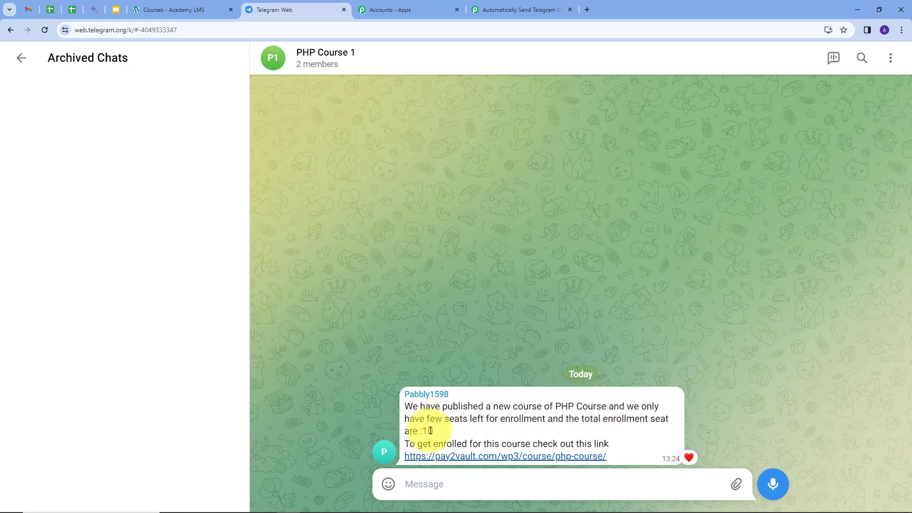
double_click(430, 431)
left_click_drag(403, 457, 655, 475)
left_click(720, 390)
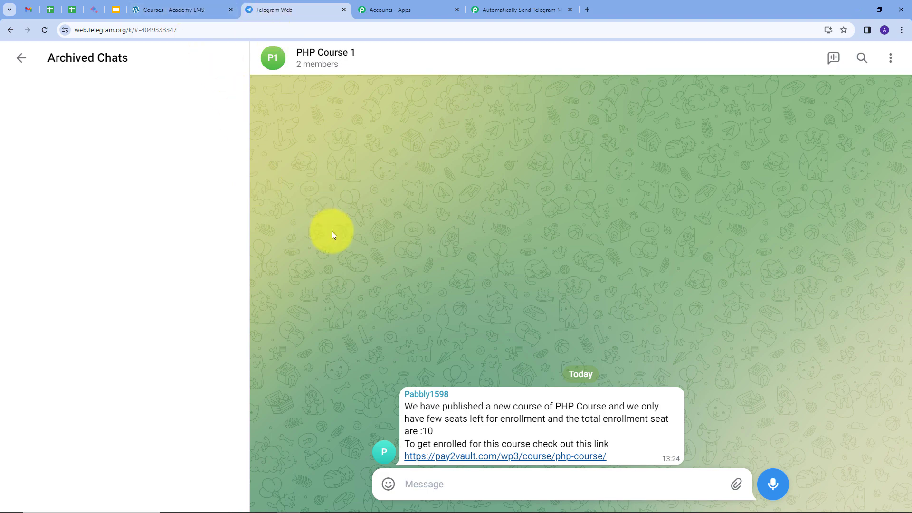
Switch back to the Pabbly Connect workflow to review its Academy LMS trigger and Telegram Bot action
left_click(516, 10)
scroll(613, 198, "up", 12)
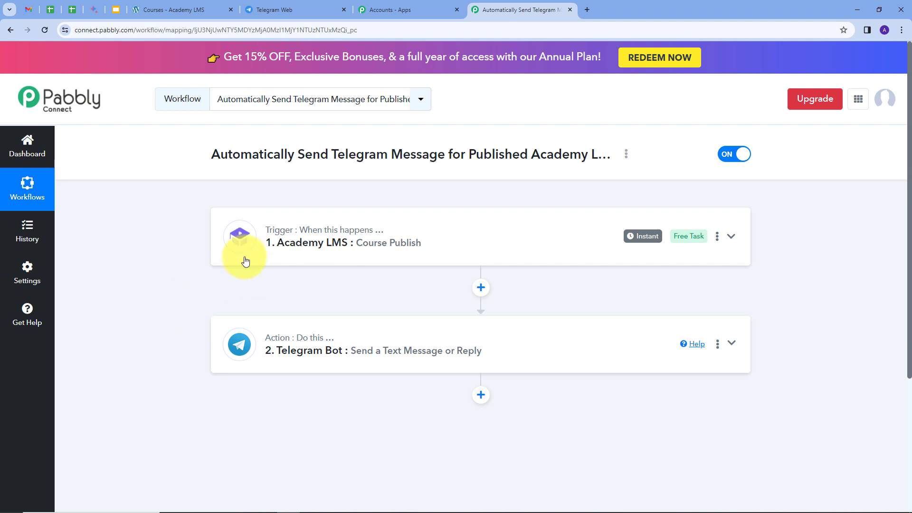
mouse_move(297, 237)
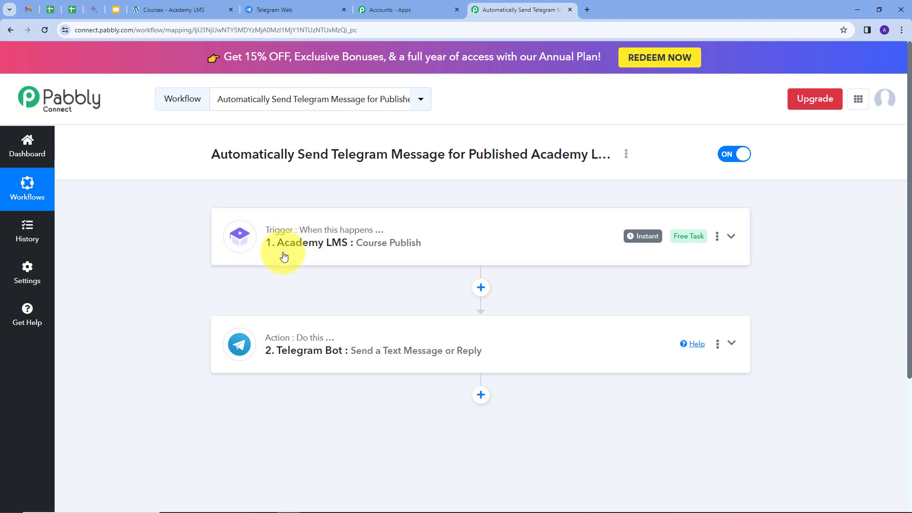